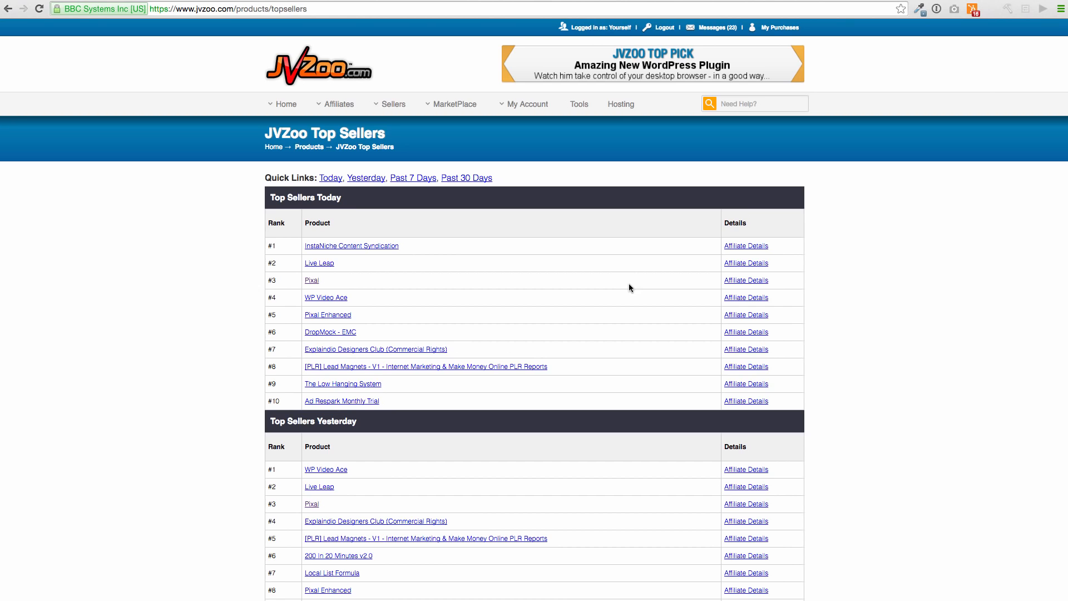
Open the Pixal sales page from today's JVZoo top sellers, copy its web address and pause its video
left_click(316, 280)
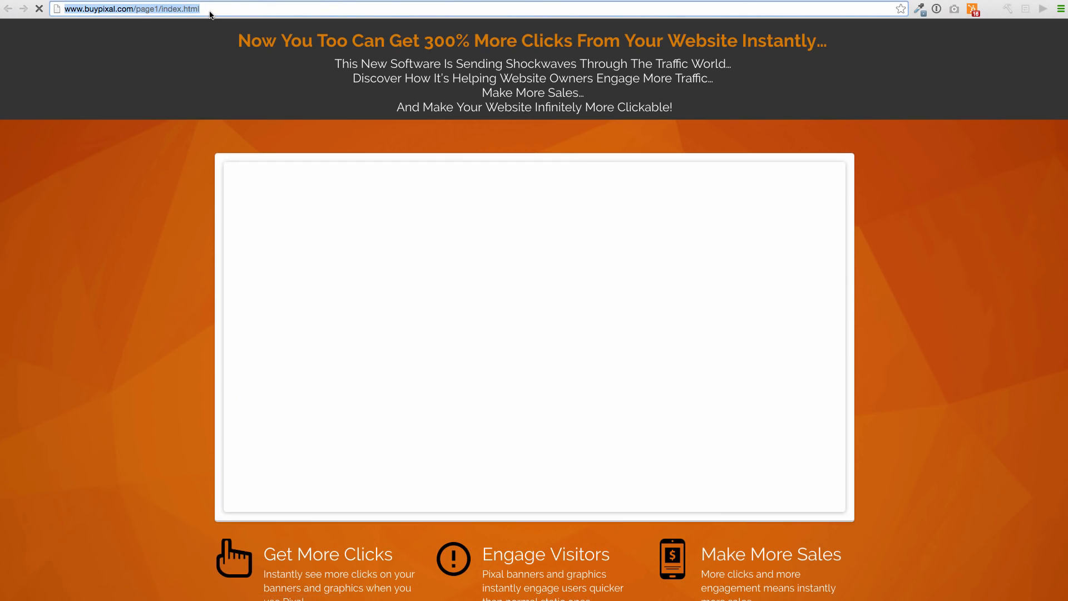
left_click(210, 10)
key("ctrl+c")
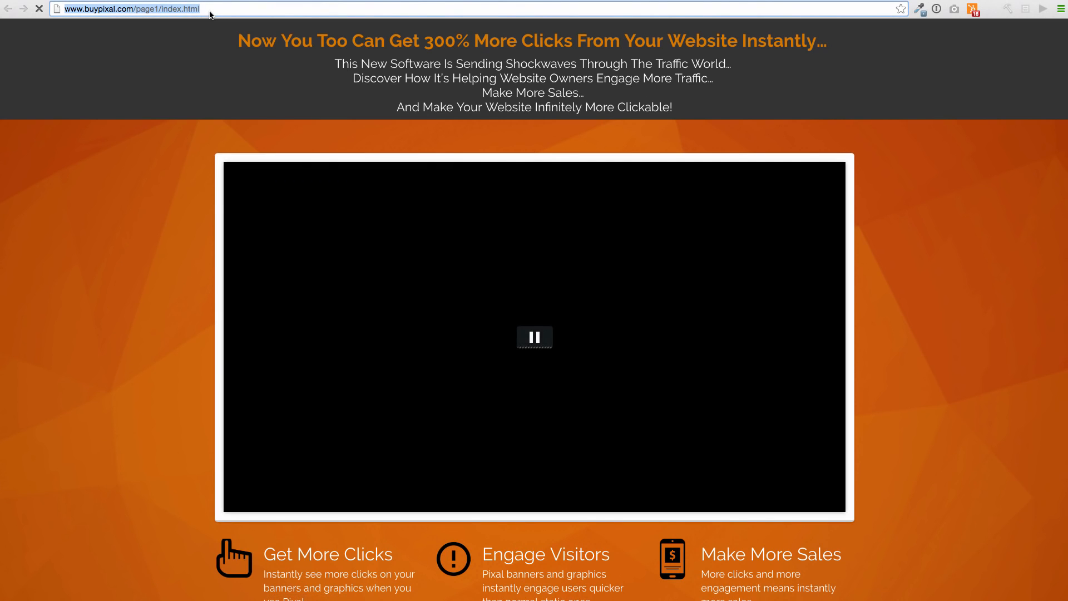
left_click(536, 343)
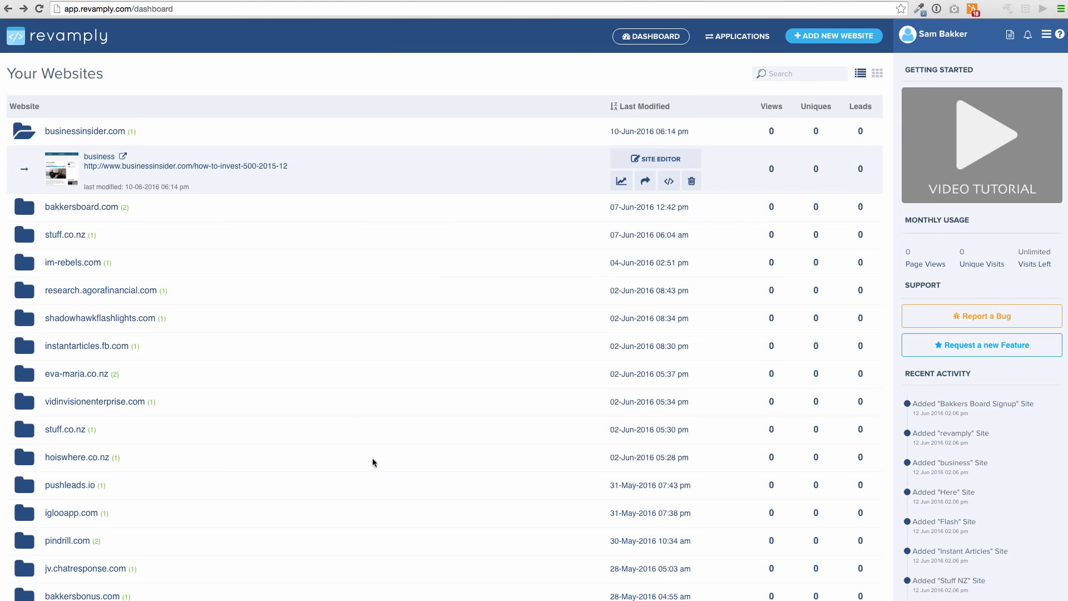
left_click(846, 37)
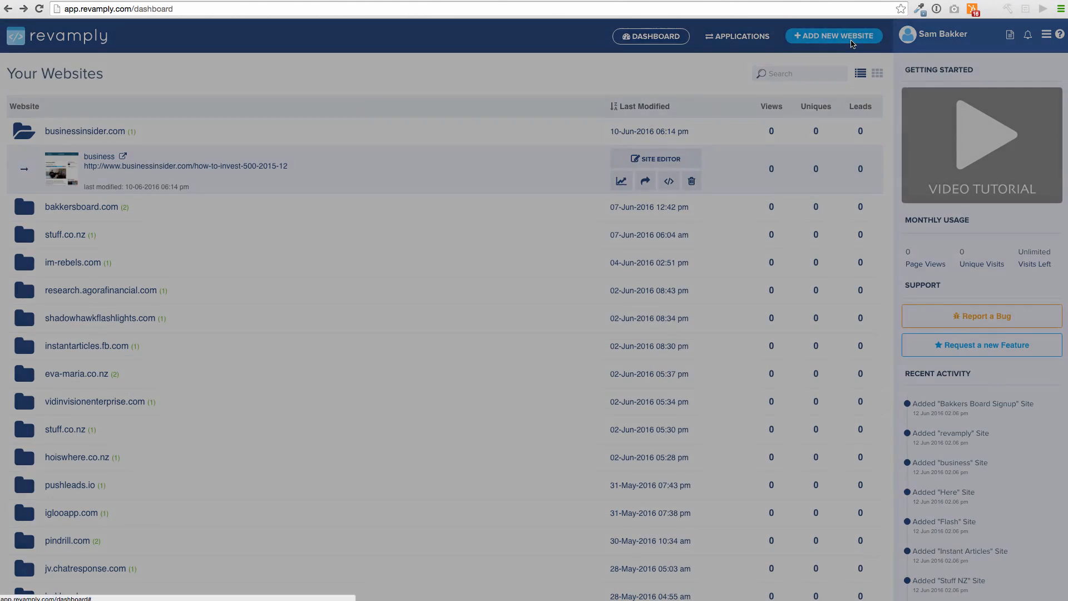
left_click_drag(437, 139, 381, 135)
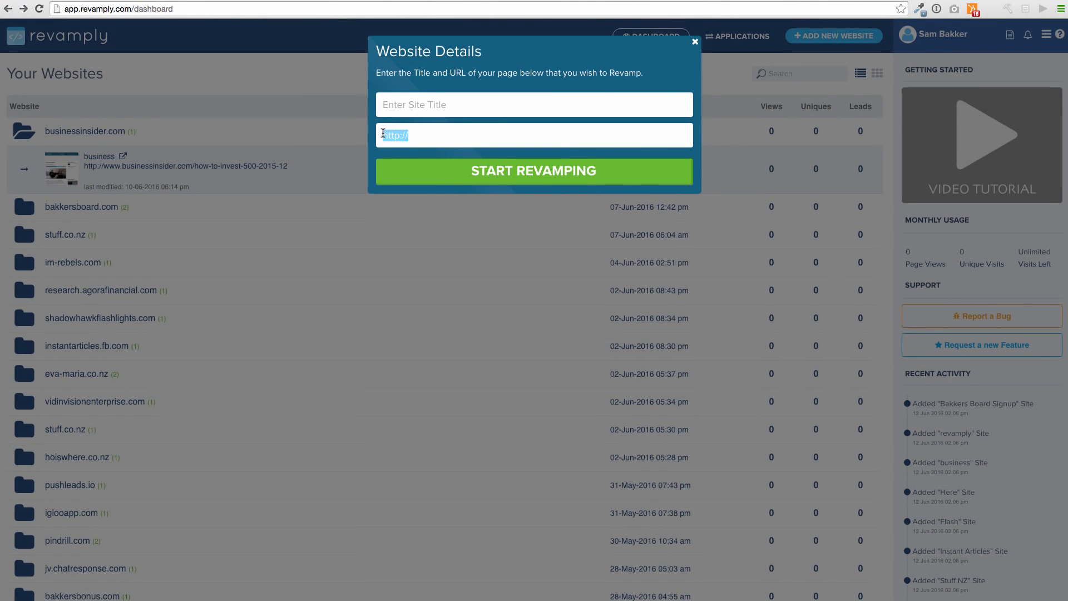
key("ctrl+v")
left_click(435, 99)
type("Pixa")
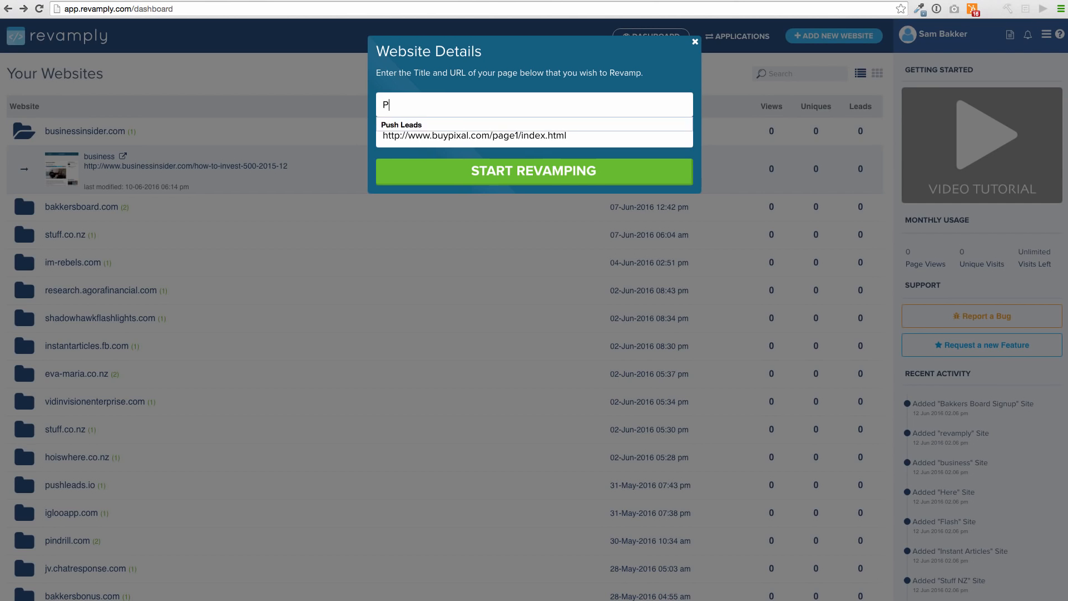
left_click(463, 171)
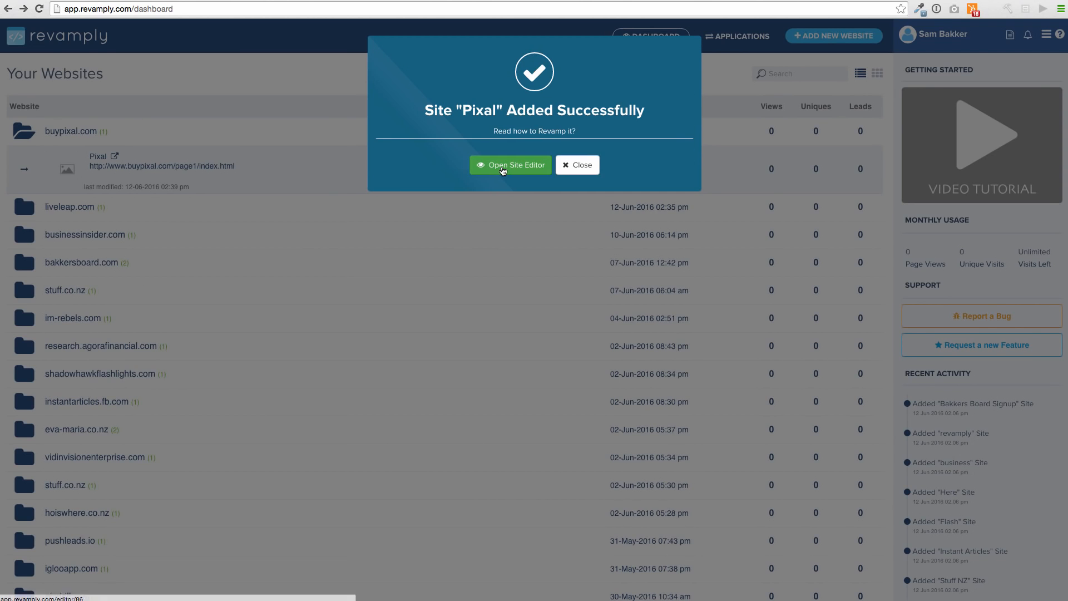
left_click(503, 167)
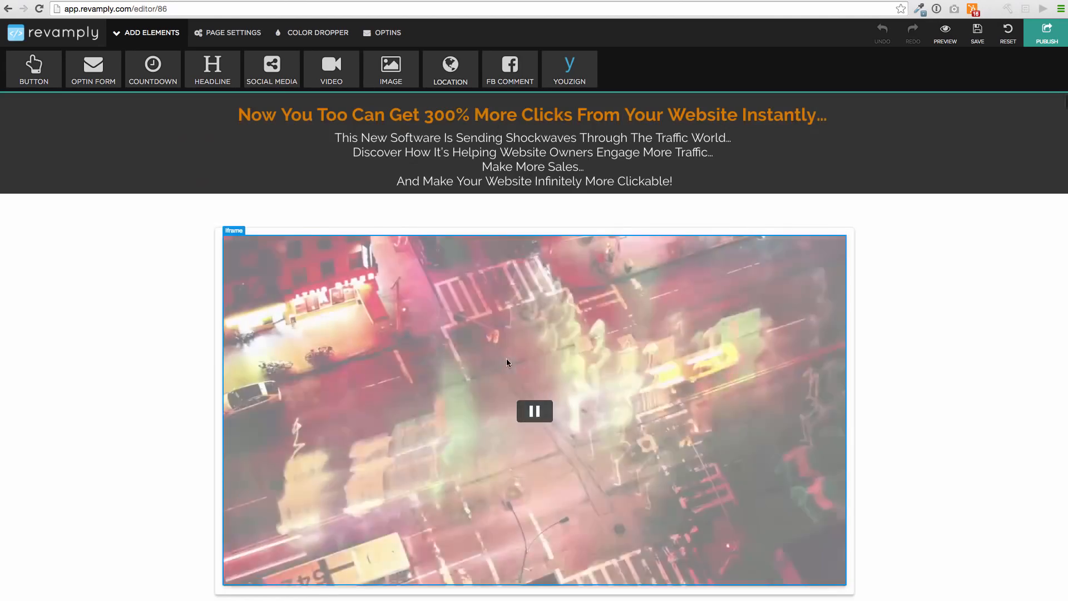
Turn off the sales video's automatic playback by setting autoplay=0 in its iframe URL
left_click(540, 408)
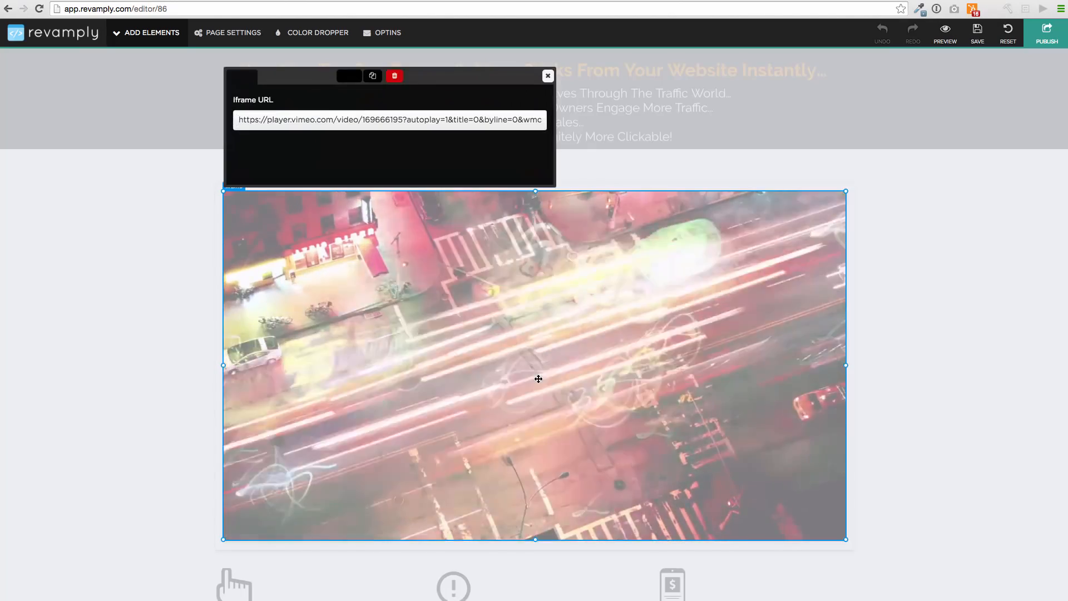
left_click(448, 119)
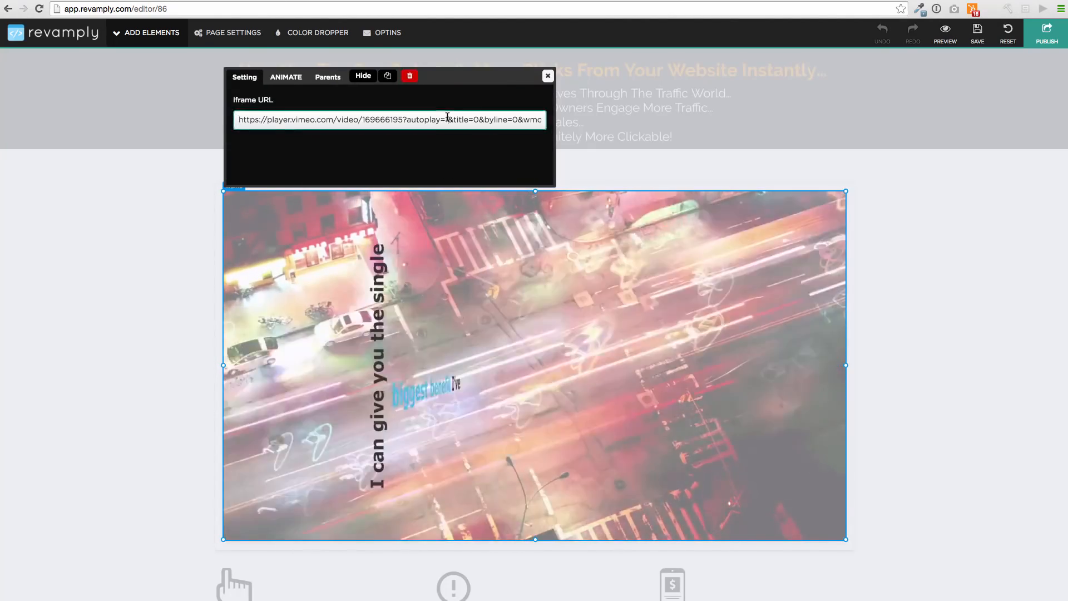
key("BackSpace")
type("0")
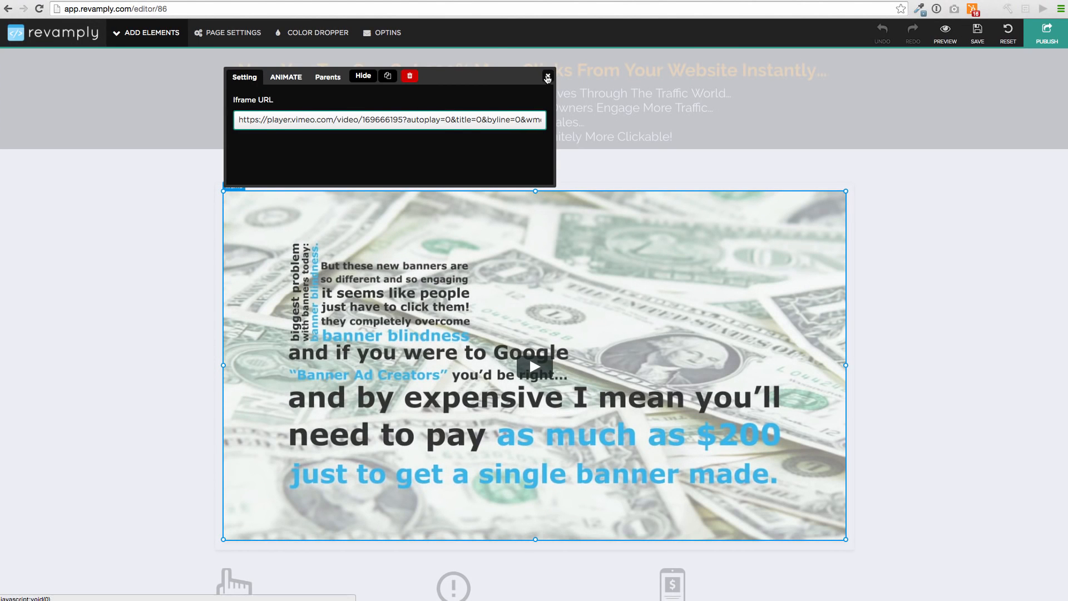
left_click(548, 76)
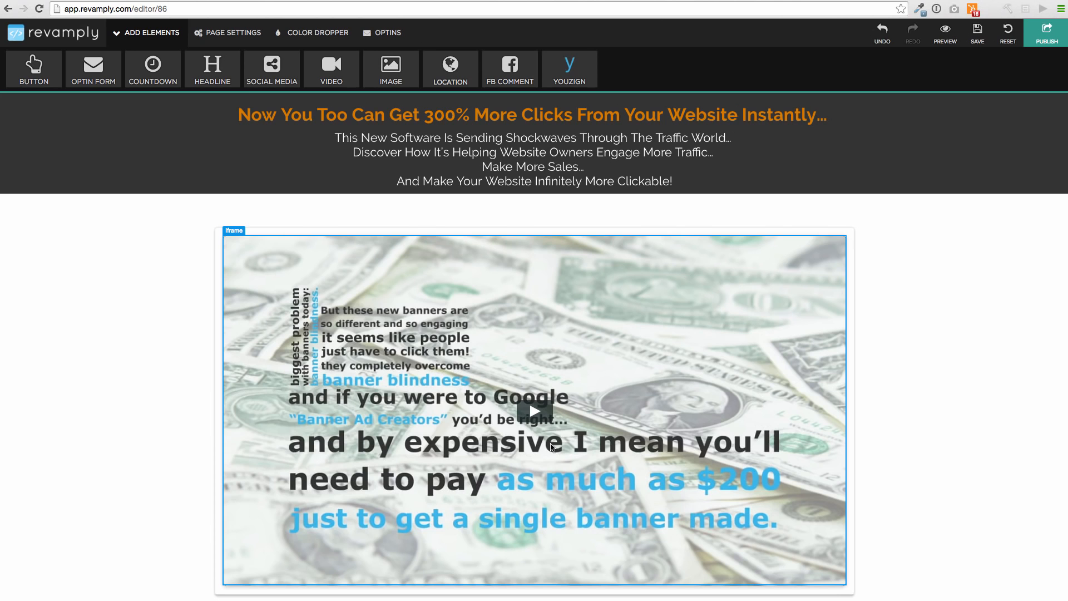
View the style options of the "Discover How It's Helping Website Owners" line and highlight its text without editing it
left_click(511, 151)
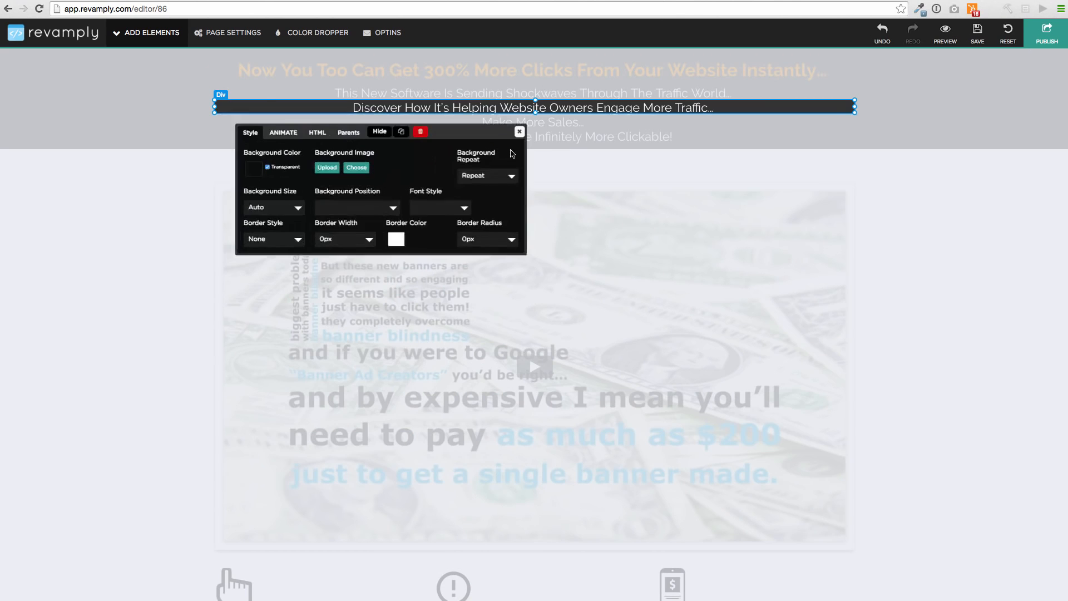
left_click(539, 123)
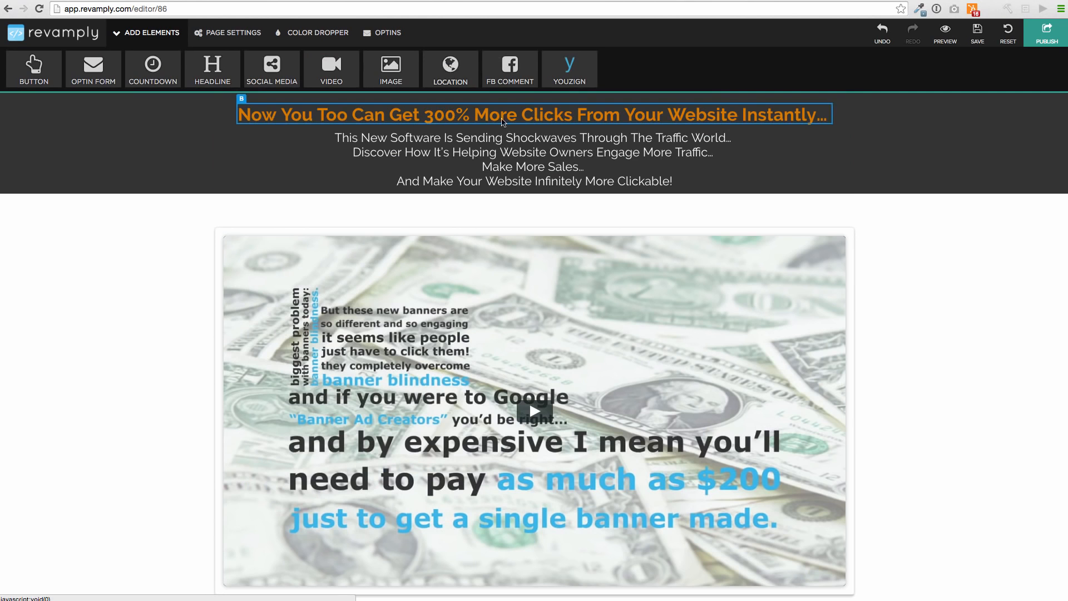
double_click(466, 151)
left_click_drag(361, 151, 717, 152)
left_click(713, 258)
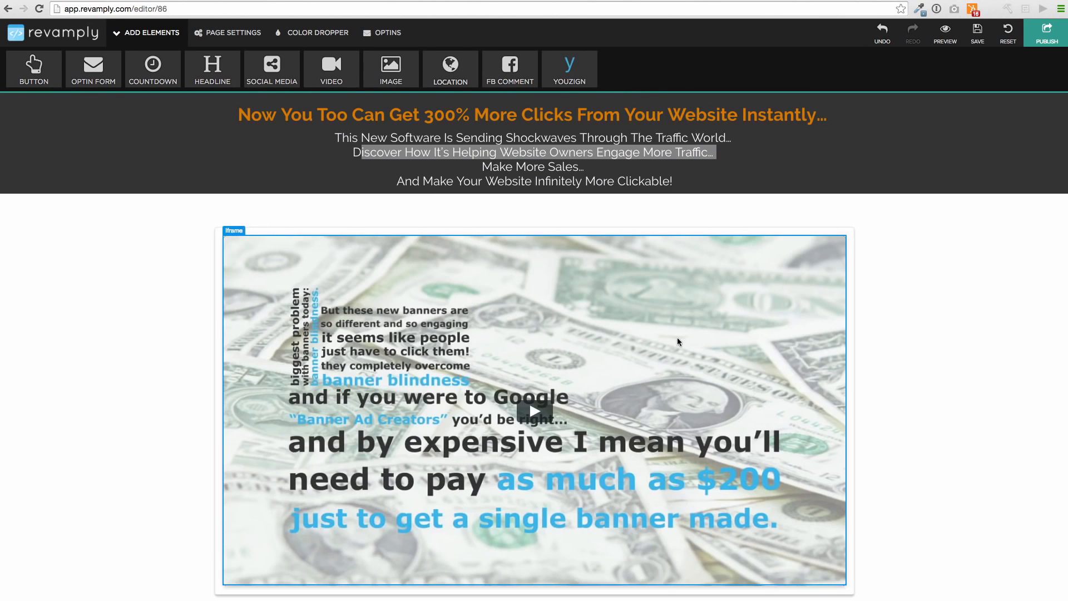
View the style options of the "This Is Only Available For A Very Short Period" line in the orange discount banner
scroll(679, 341, "down", 8)
left_click(551, 322)
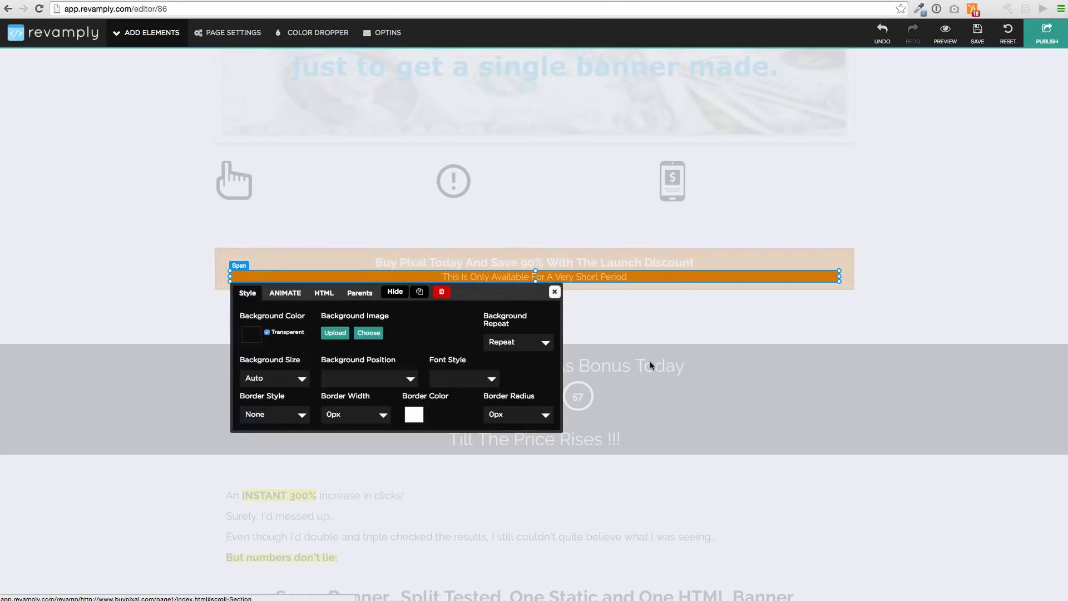
left_click(649, 361)
scroll(577, 359, "down", 3)
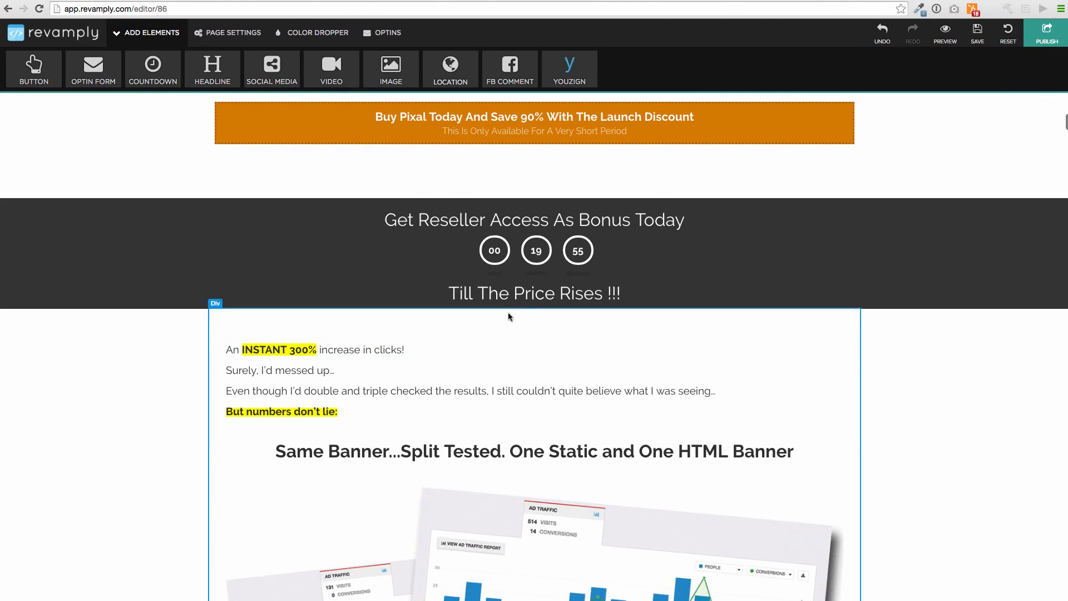
scroll(509, 334, "up", 3)
scroll(509, 346, "up", 1)
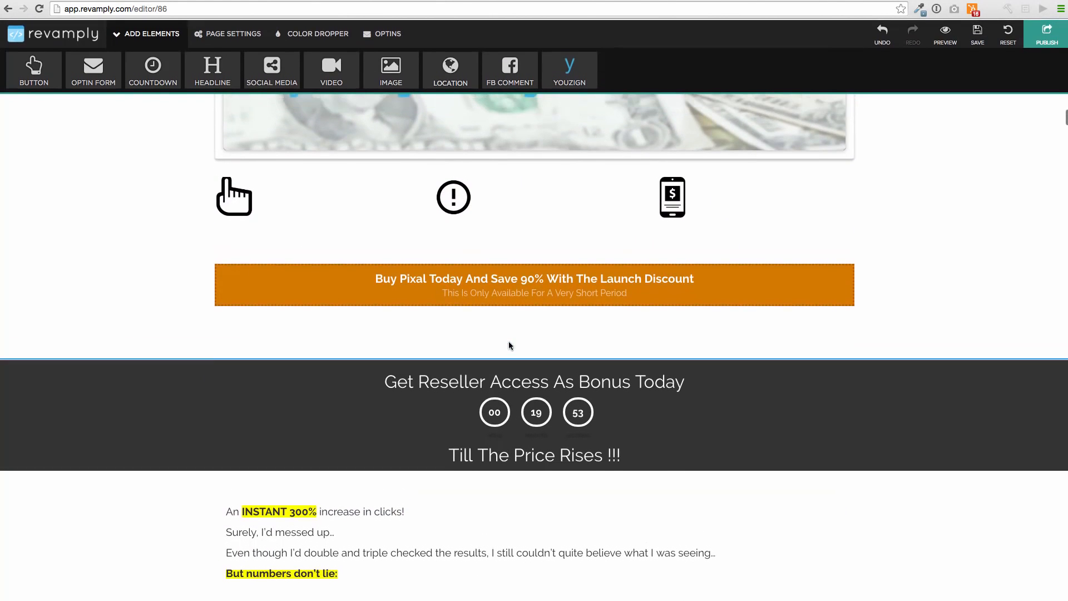
Shift the exclamation mark icon below the video a few pixels to the right
left_click(454, 207)
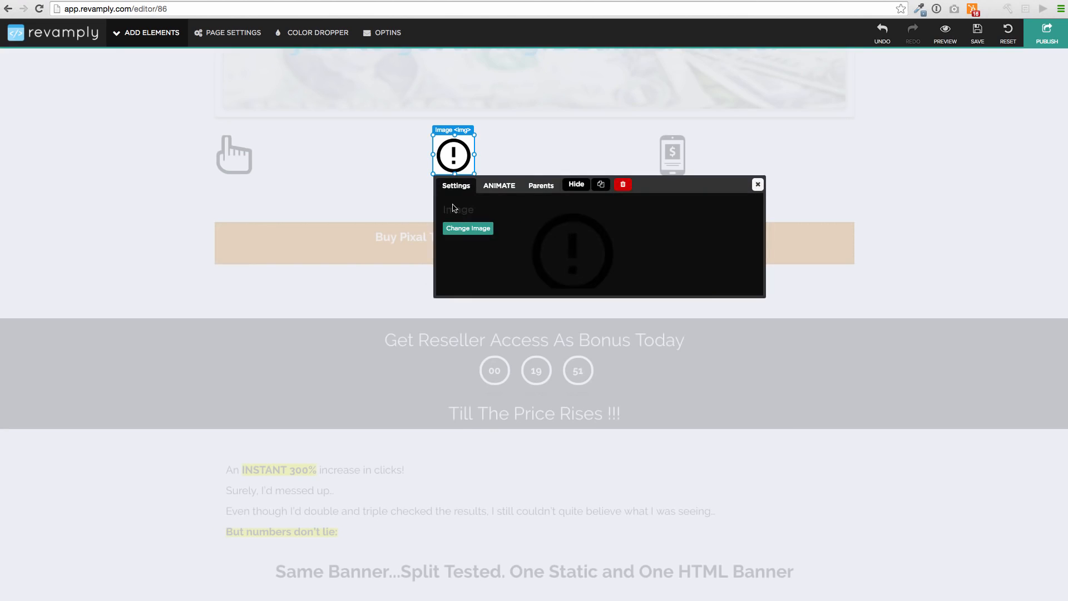
mouse_move(453, 155)
left_mouse_down()
mouse_move(544, 155)
mouse_move(490, 164)
mouse_move(461, 146)
mouse_move(456, 154)
left_mouse_up()
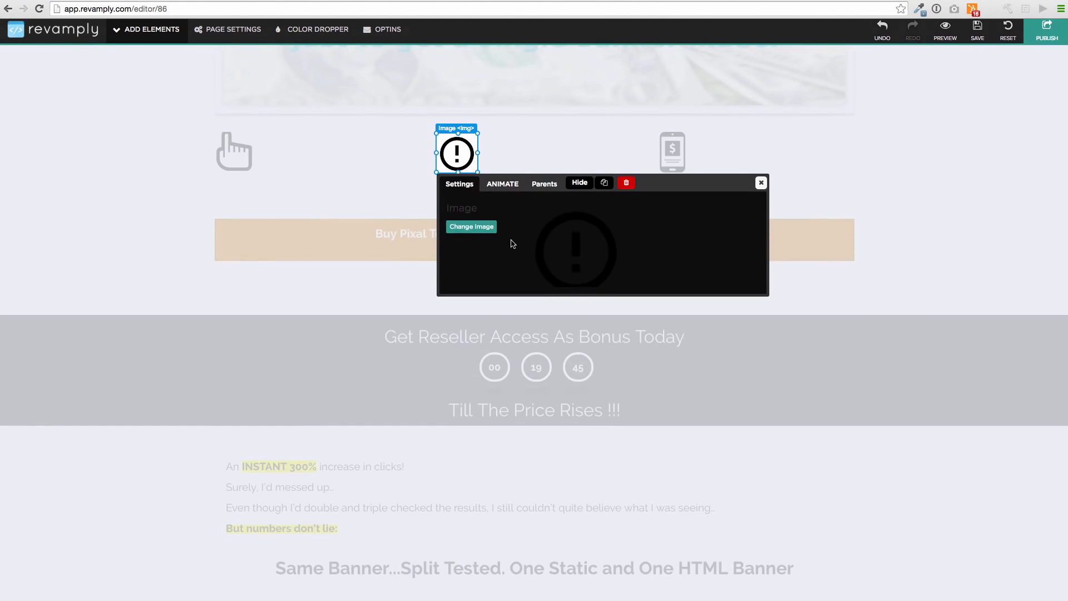
left_click(545, 334)
Replace the round portrait beside the "My name is" paragraph with the black-and-white portrait image
scroll(523, 421, "down", 5)
scroll(523, 426, "down", 3)
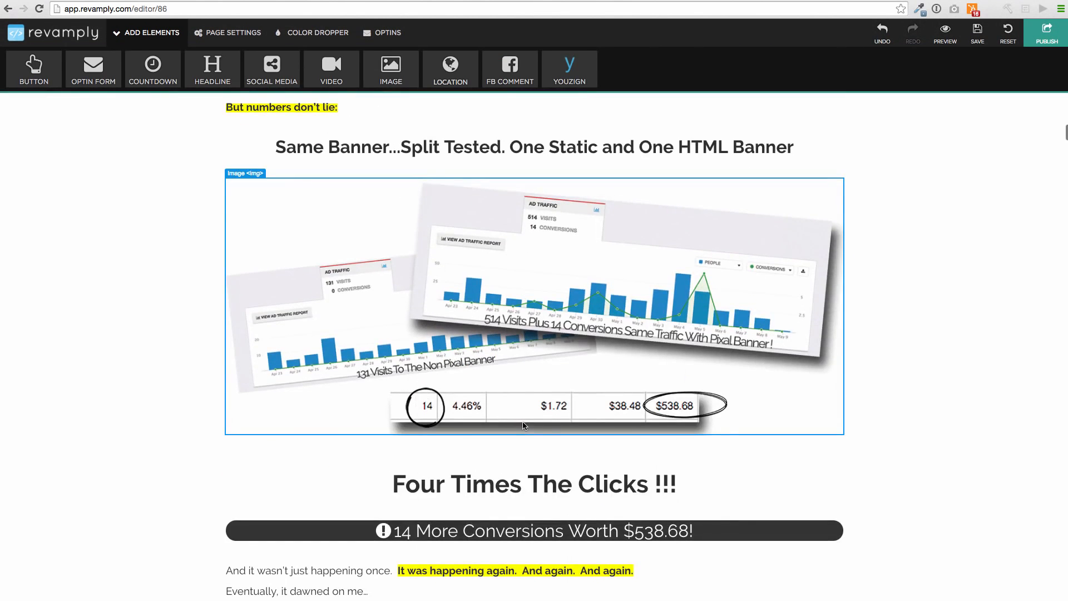
scroll(520, 429, "down", 5)
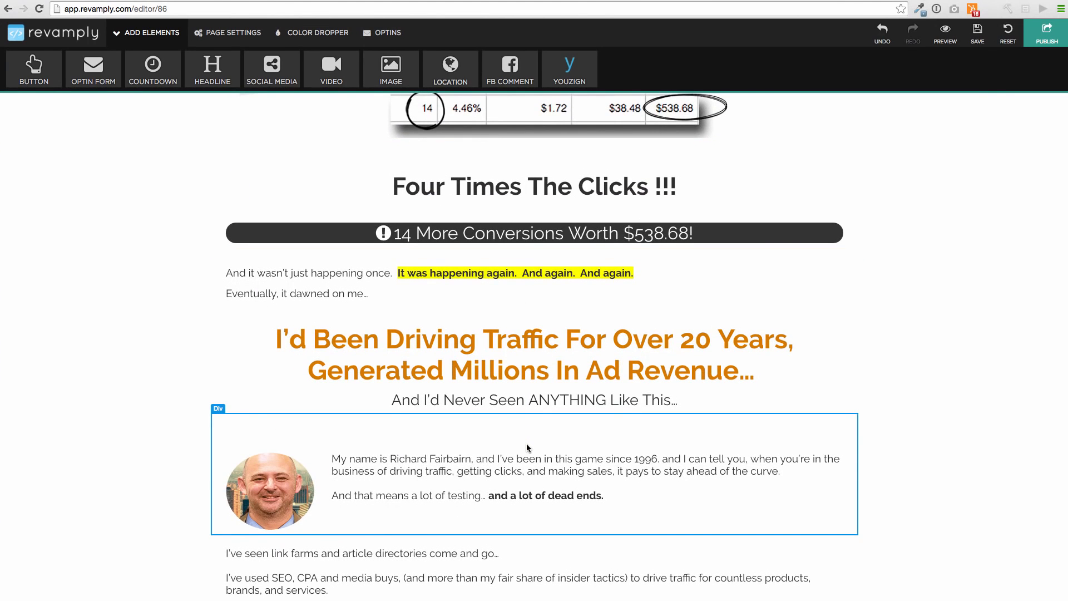
scroll(528, 448, "down", 3)
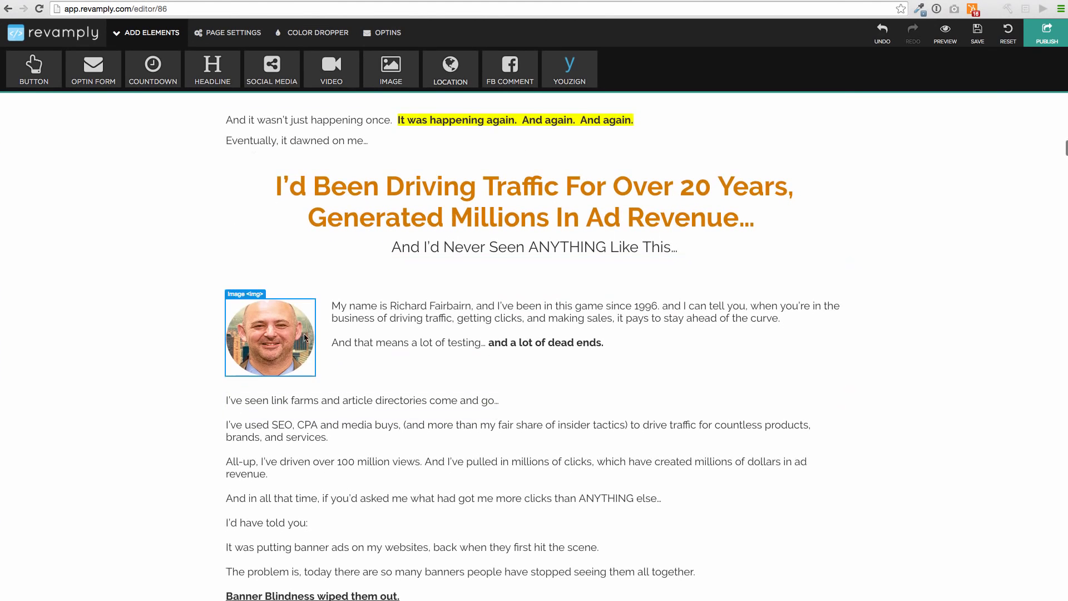
left_click(286, 328)
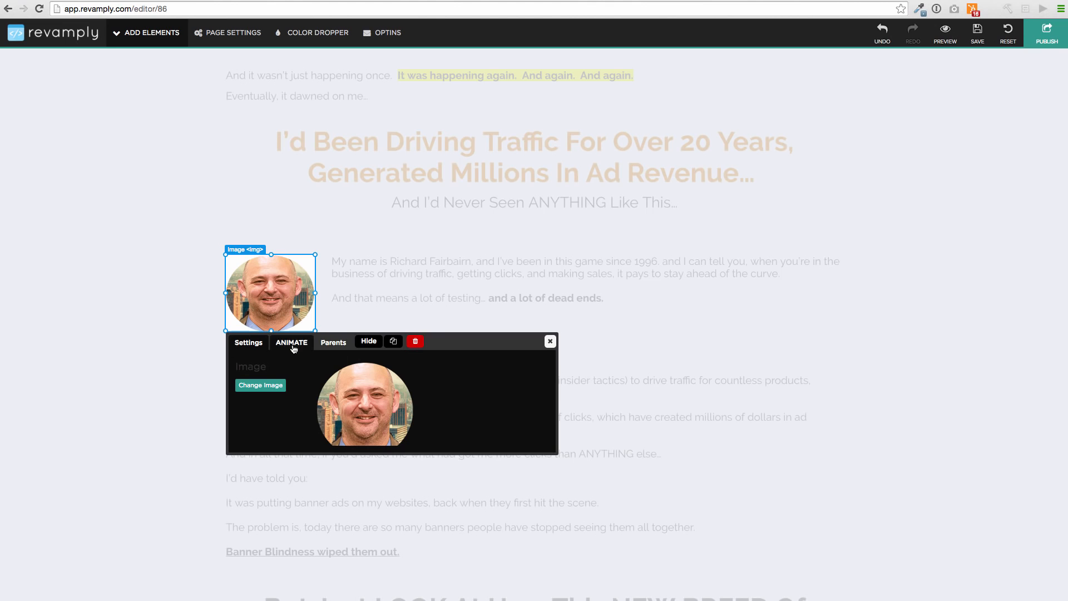
left_click(263, 385)
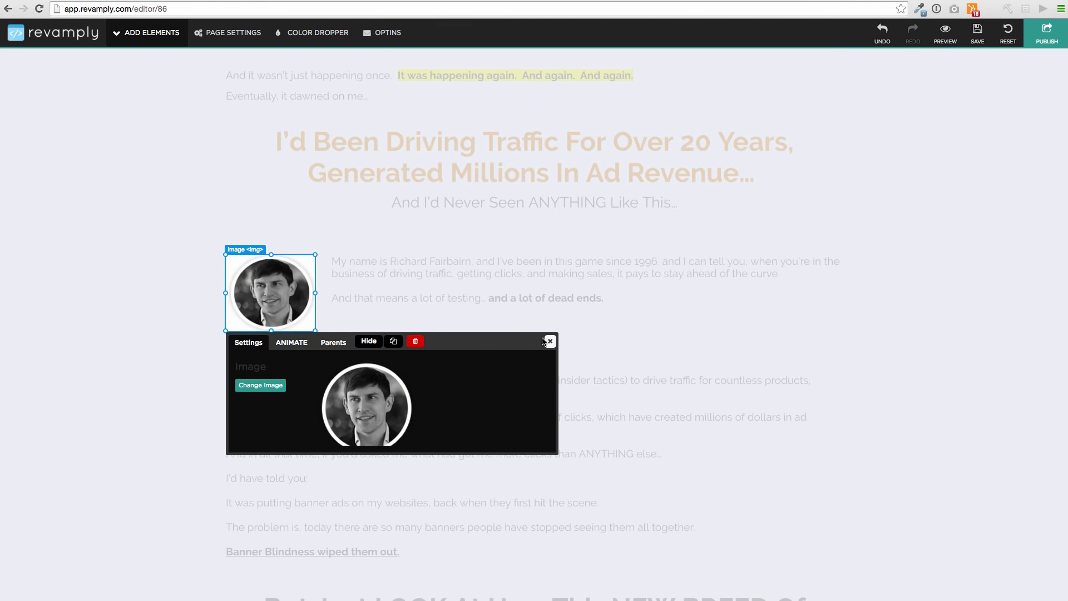
left_click(550, 341)
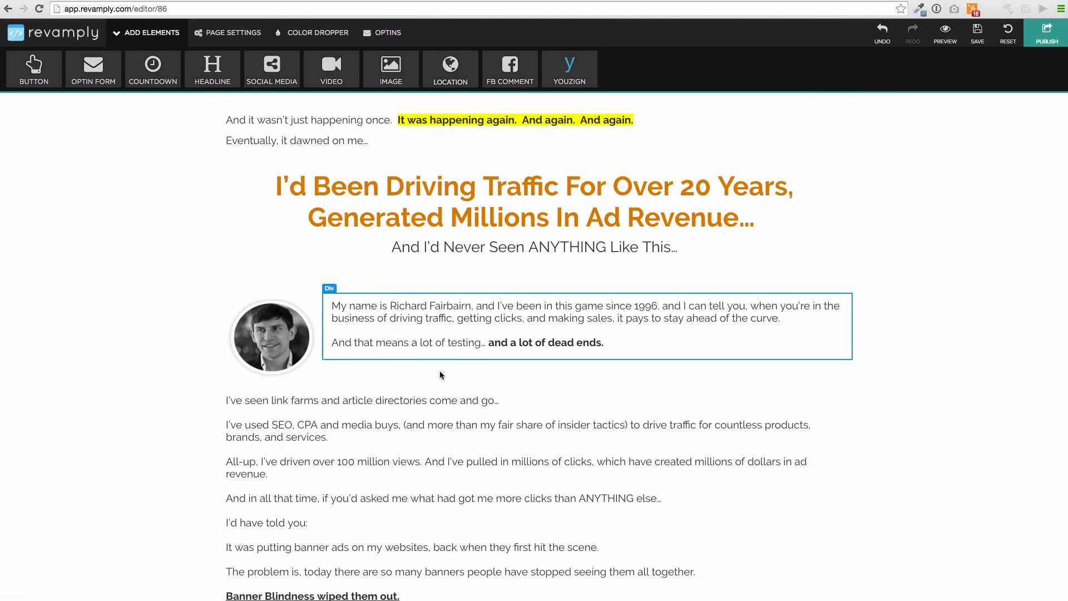
Replace the person's name in the "My name is" paragraph with the new presenter's full name
double_click(506, 318)
left_click_drag(471, 306, 392, 305)
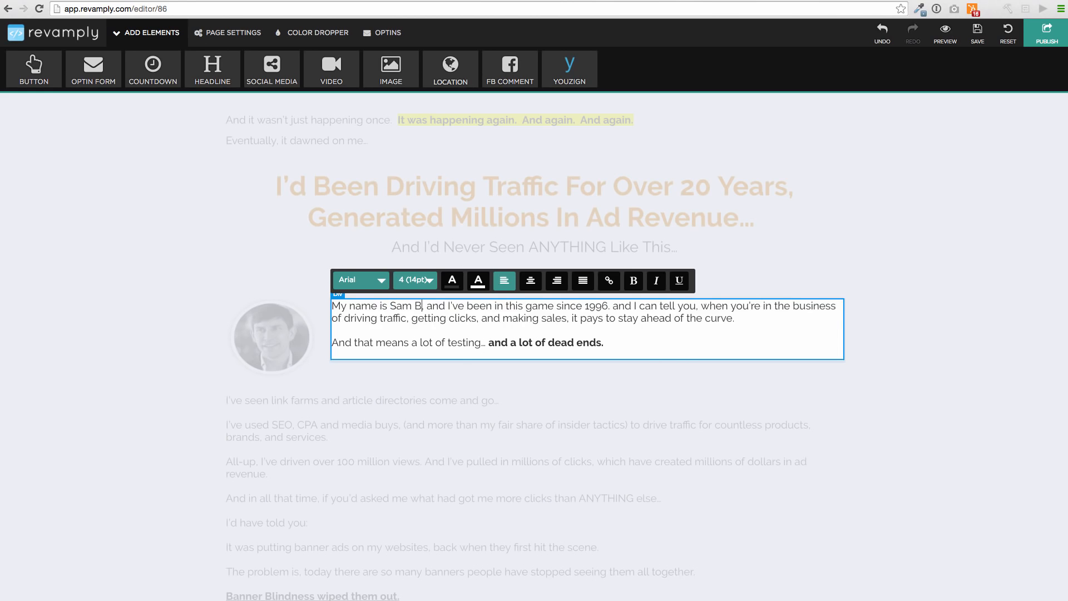
left_click(508, 385)
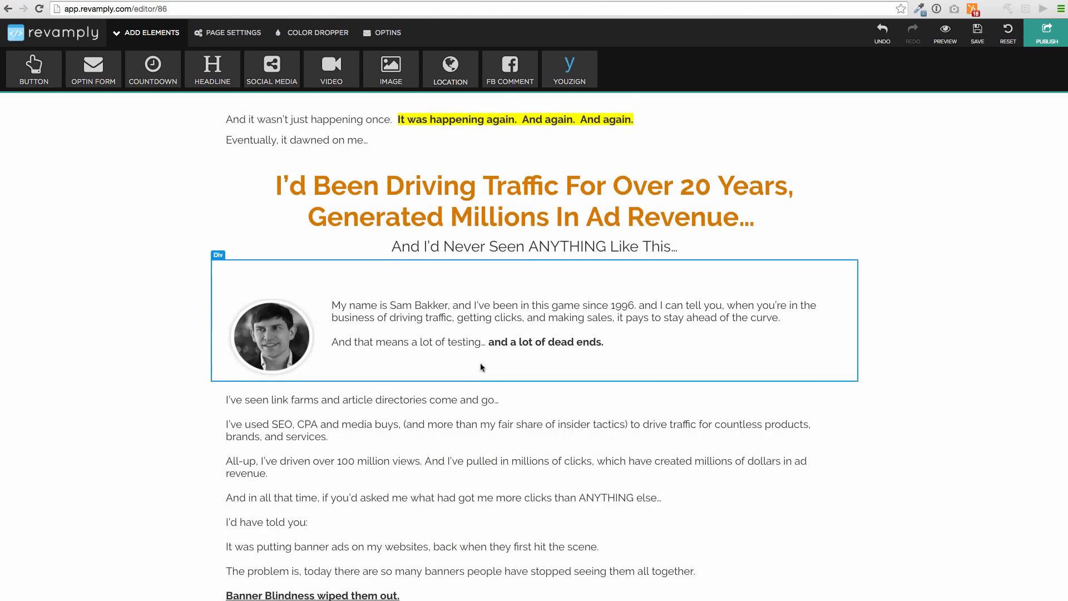
Extend the lower edge of the section ending with "So How Does Pixal Stack Up Against The Competition" slightly downward
scroll(480, 363, "down", 15)
scroll(482, 368, "down", 20)
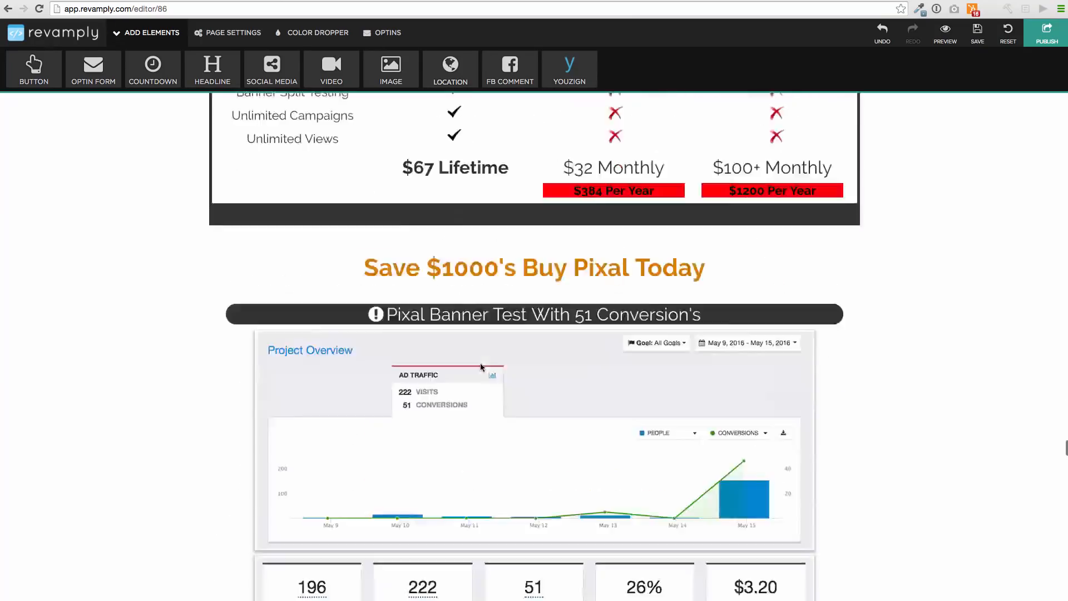
scroll(481, 364, "up", 15)
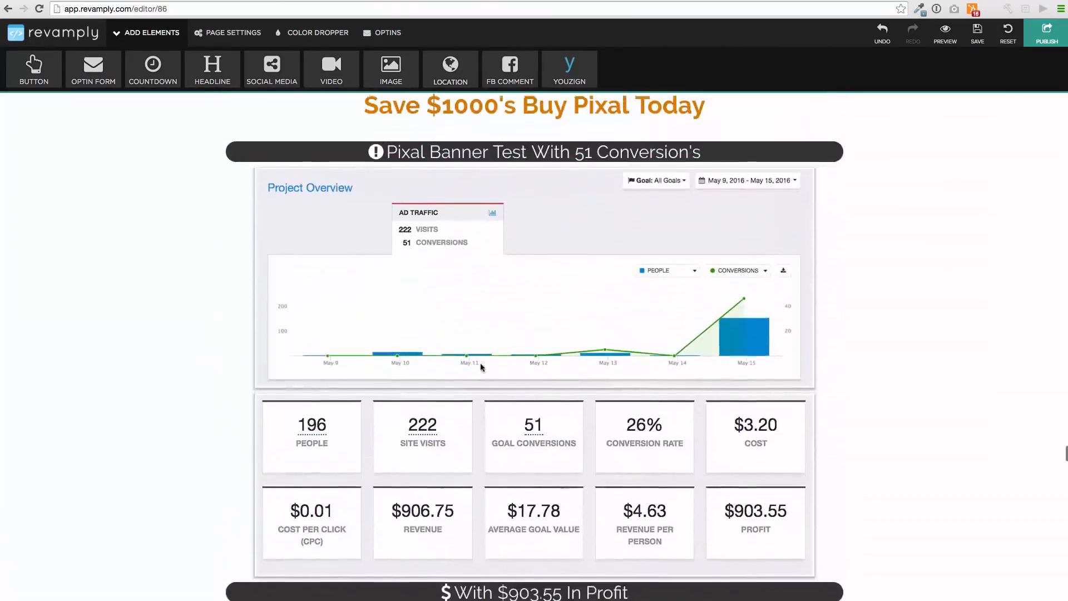
scroll(482, 251, "up", 10)
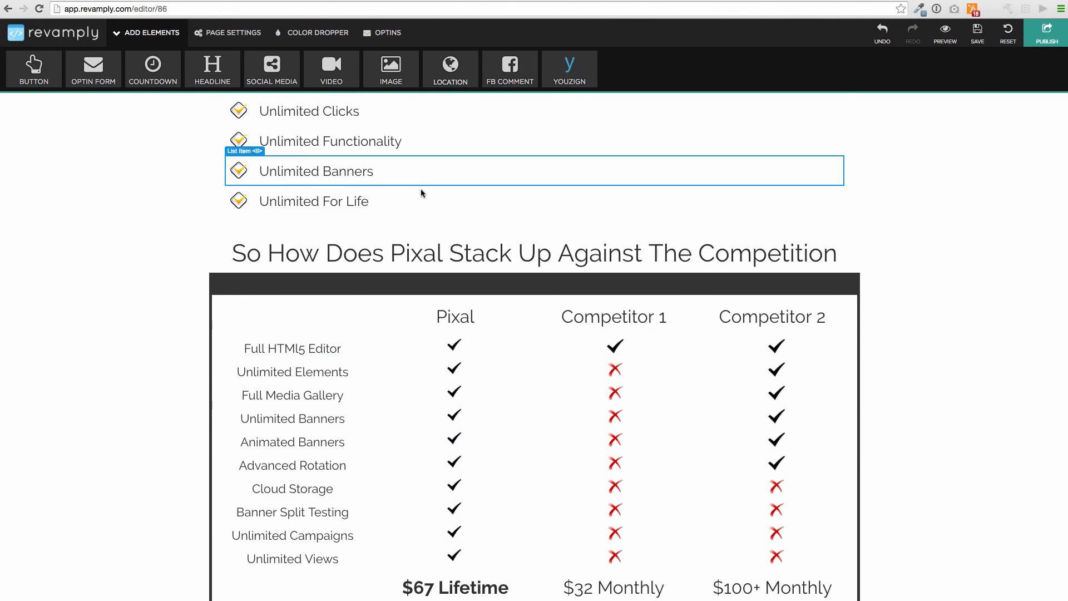
left_click(448, 273)
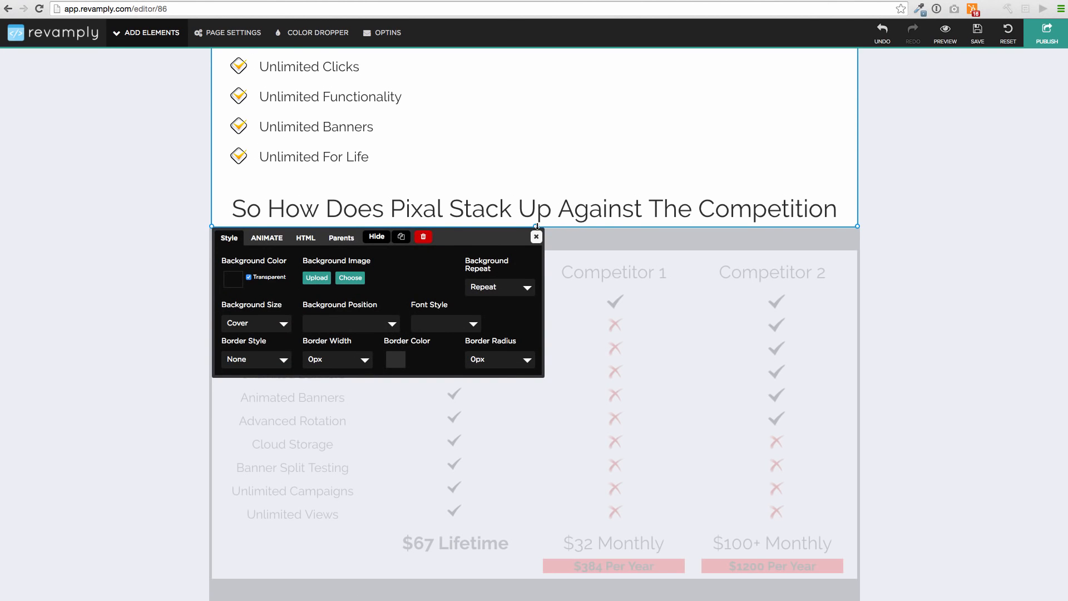
mouse_move(537, 226)
left_mouse_down()
mouse_move(520, 435)
mouse_move(544, 245)
mouse_move(532, 478)
mouse_move(525, 238)
left_mouse_up()
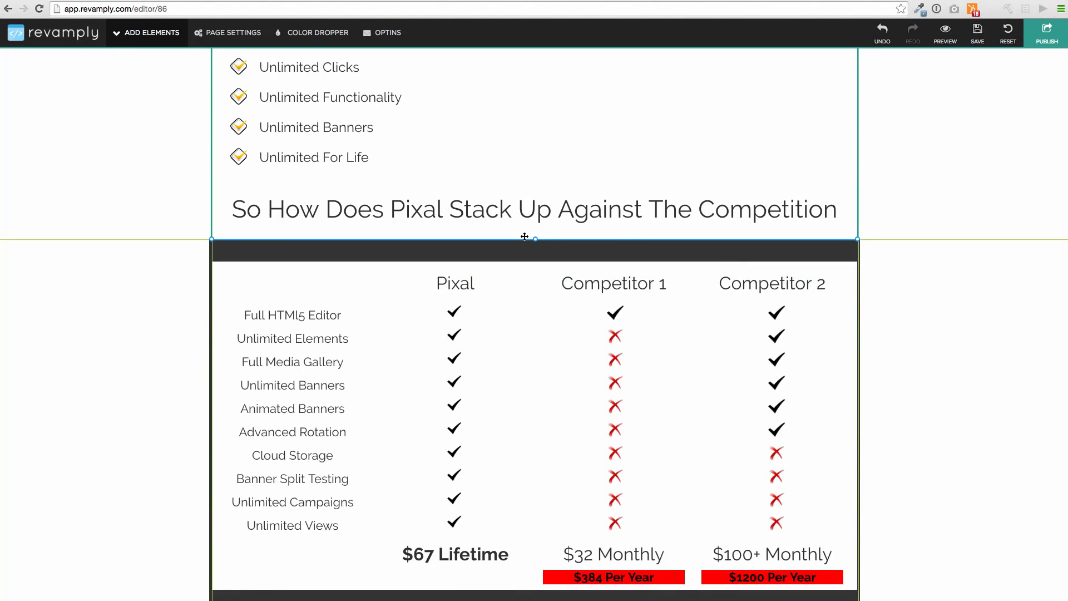
left_click(538, 249)
scroll(542, 251, "up", 20)
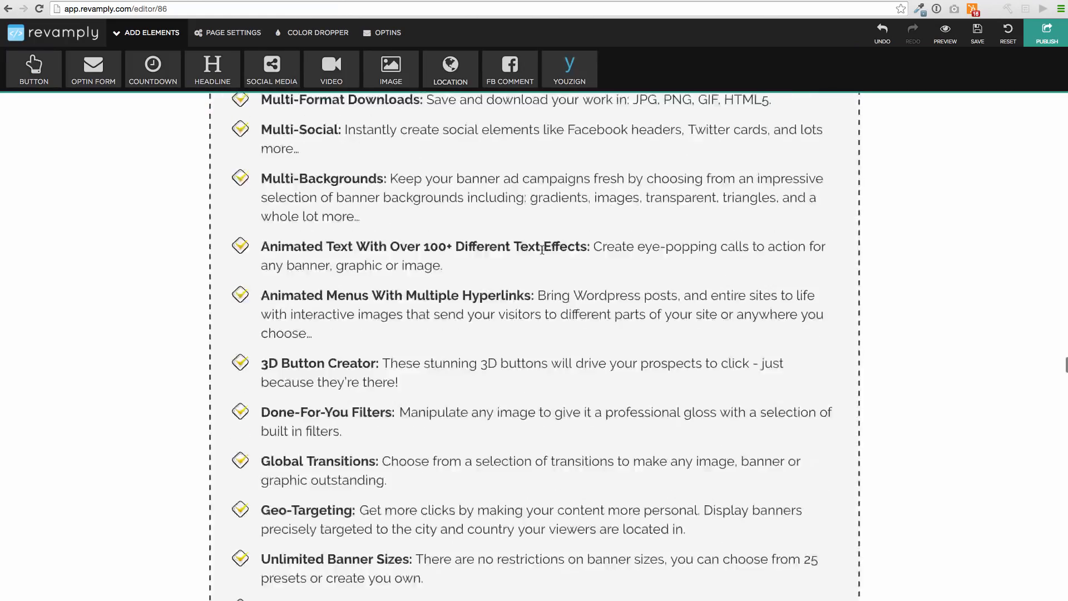
scroll(542, 250, "up", 10)
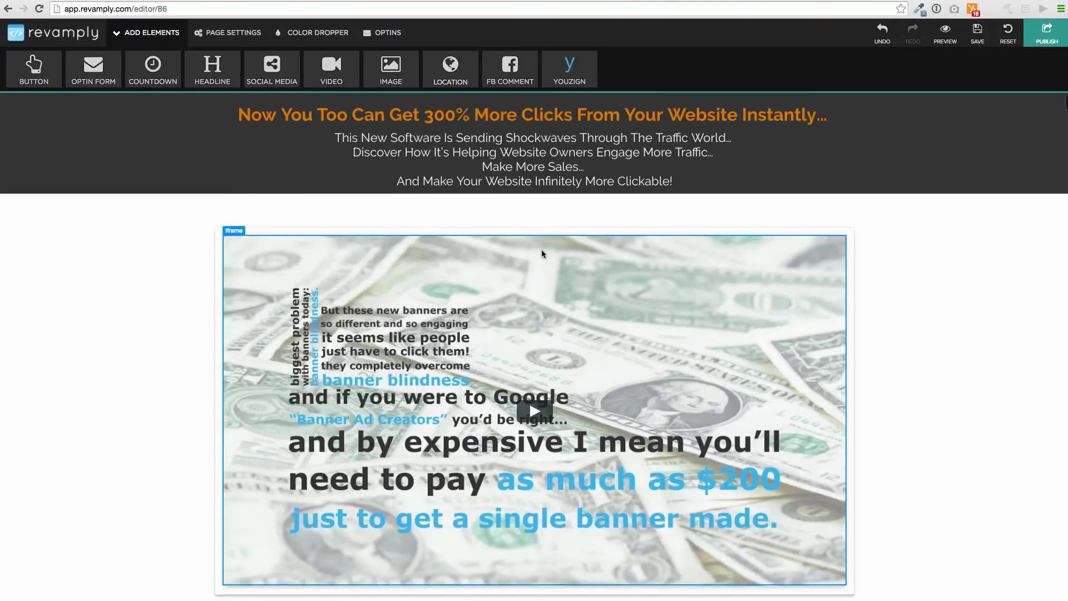
Delete the phone, exclamation mark and pointing hand icons in the row below the video
scroll(542, 250, "down", 4)
scroll(541, 249, "down", 6)
scroll(542, 249, "up", 8)
scroll(542, 249, "down", 4)
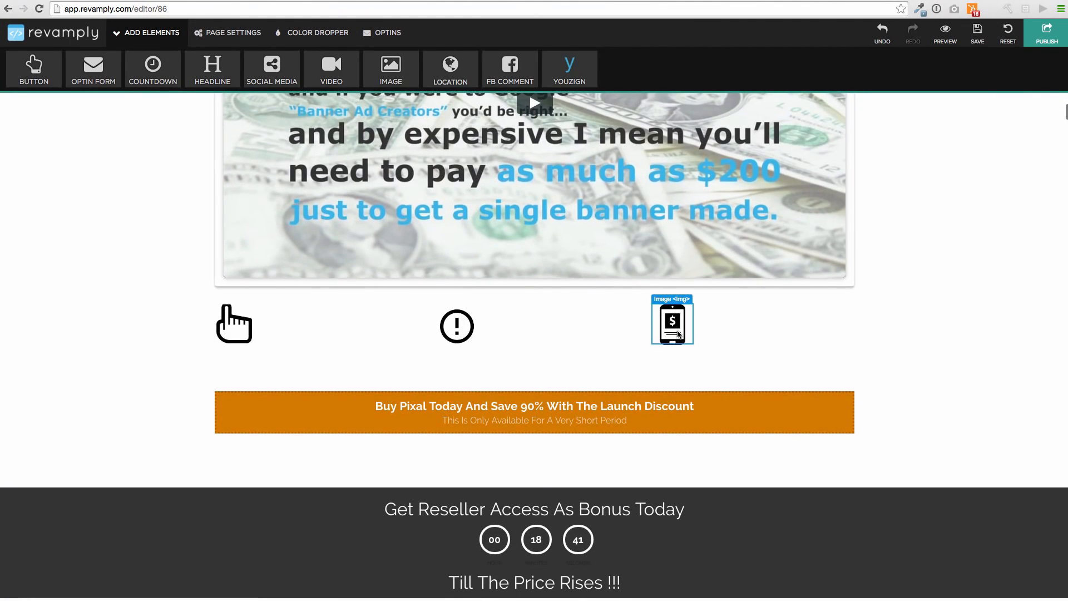
left_click(672, 325)
left_click(554, 316)
left_click(456, 325)
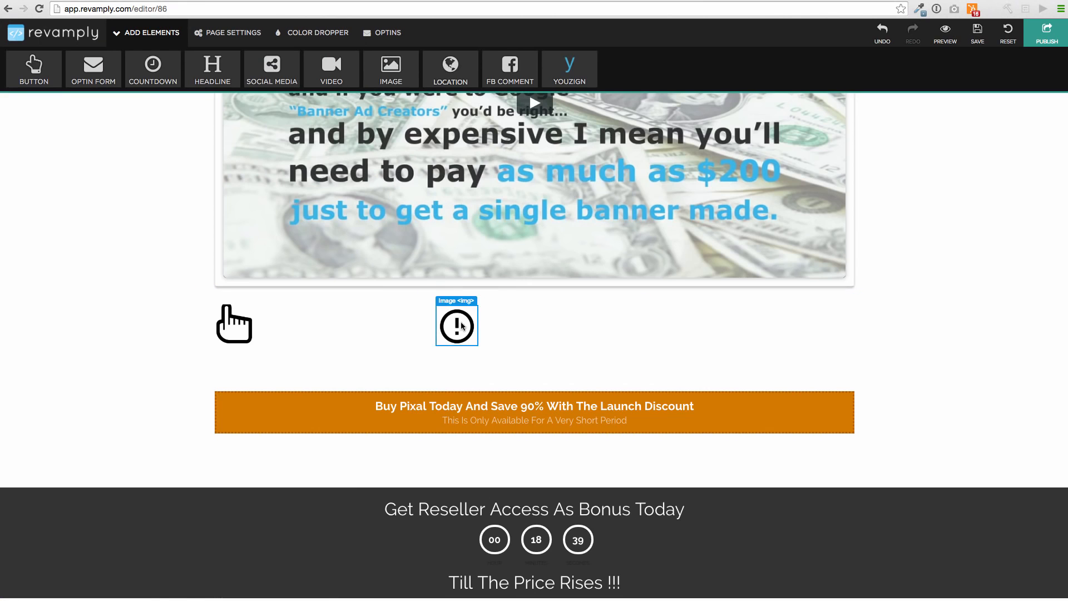
left_click(626, 310)
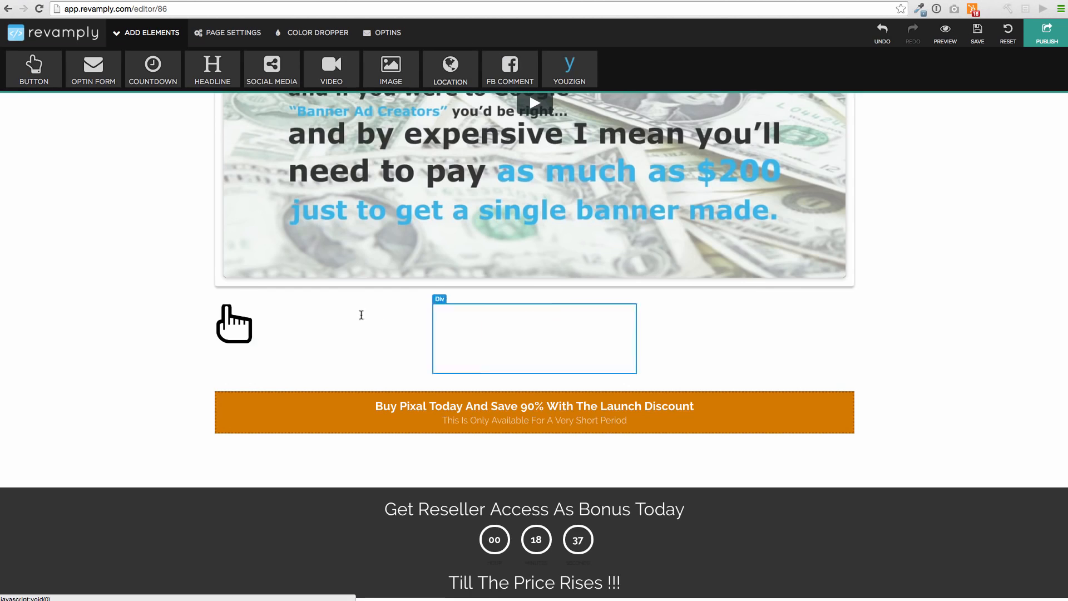
left_click(236, 324)
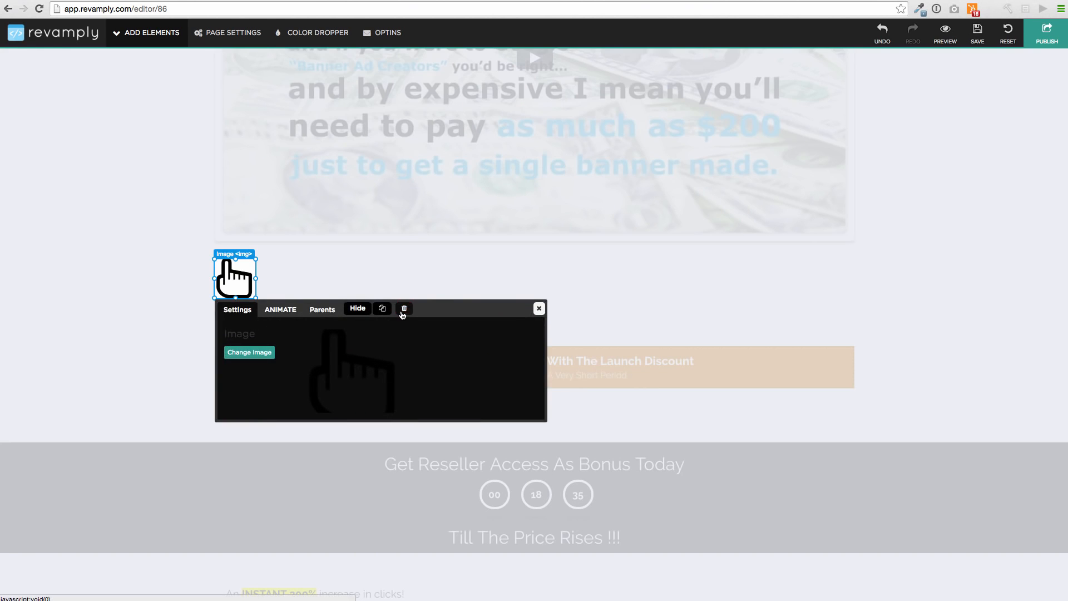
left_click(404, 309)
Delete the circular countdown timer from the dark "Get Reseller Access As Bonus Today" section
scroll(407, 184, "up", 6)
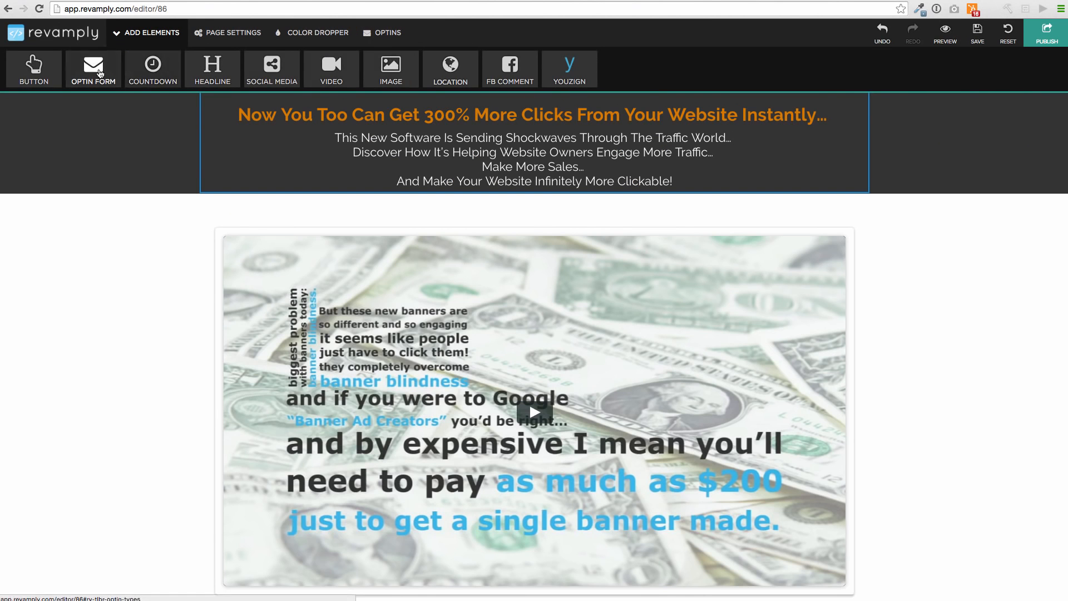
scroll(493, 251, "down", 2)
scroll(493, 251, "down", 3)
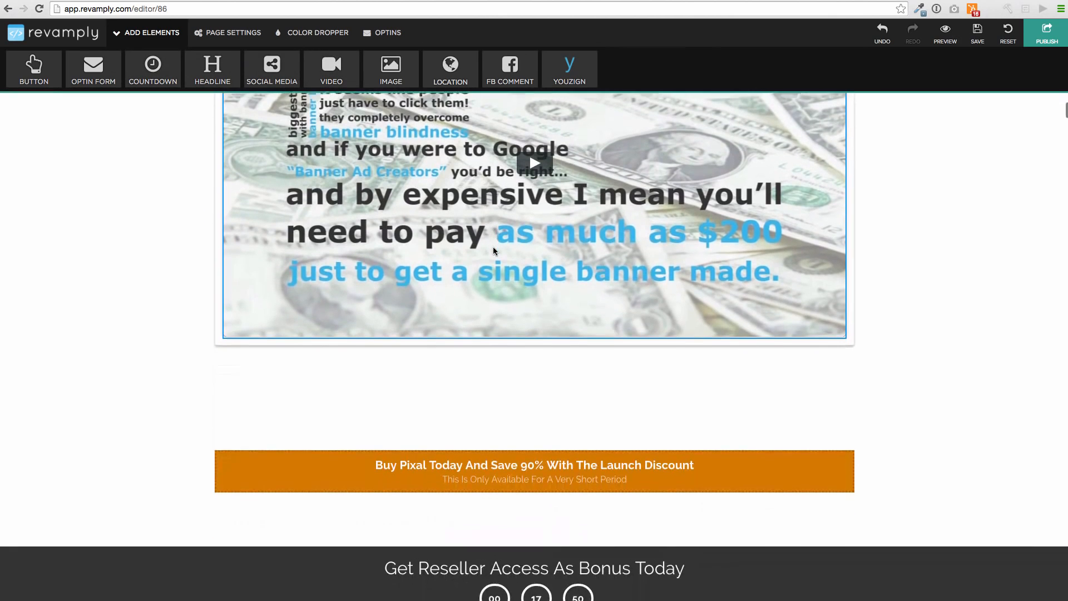
scroll(441, 214, "down", 1)
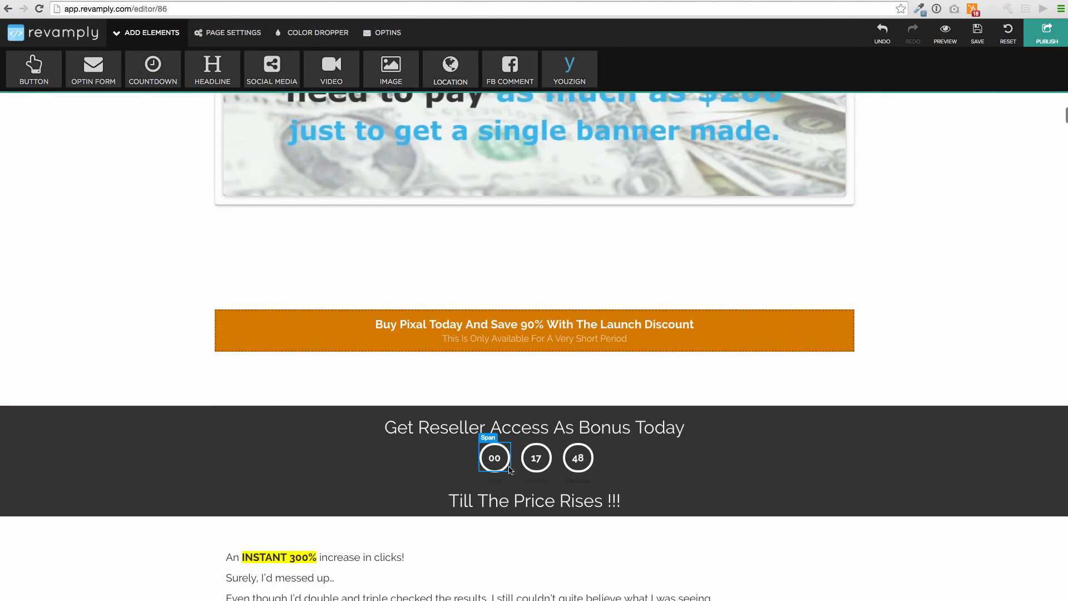
left_click(652, 478)
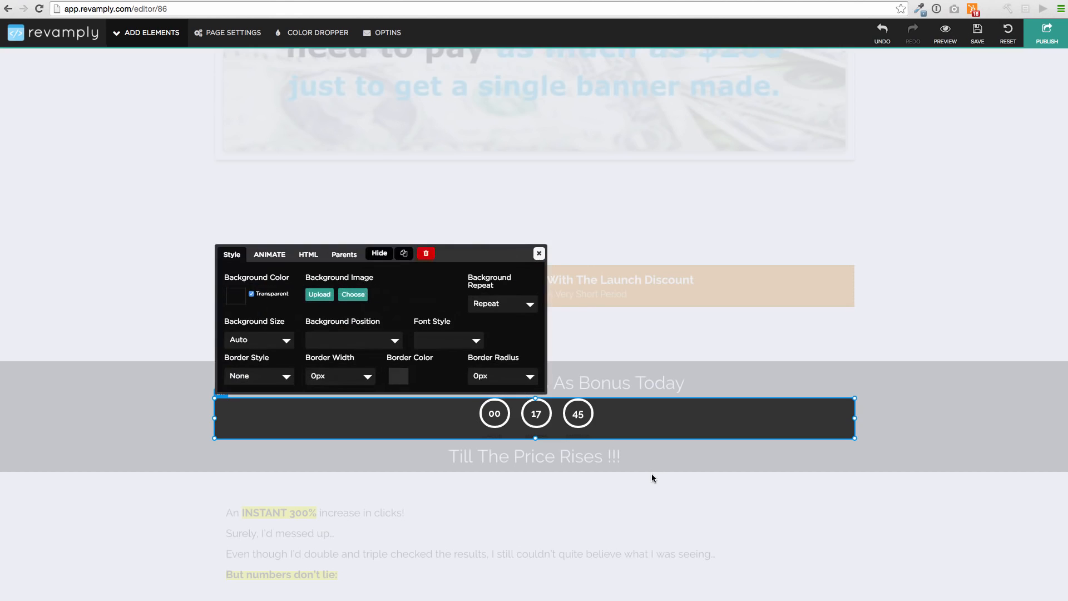
left_click(426, 254)
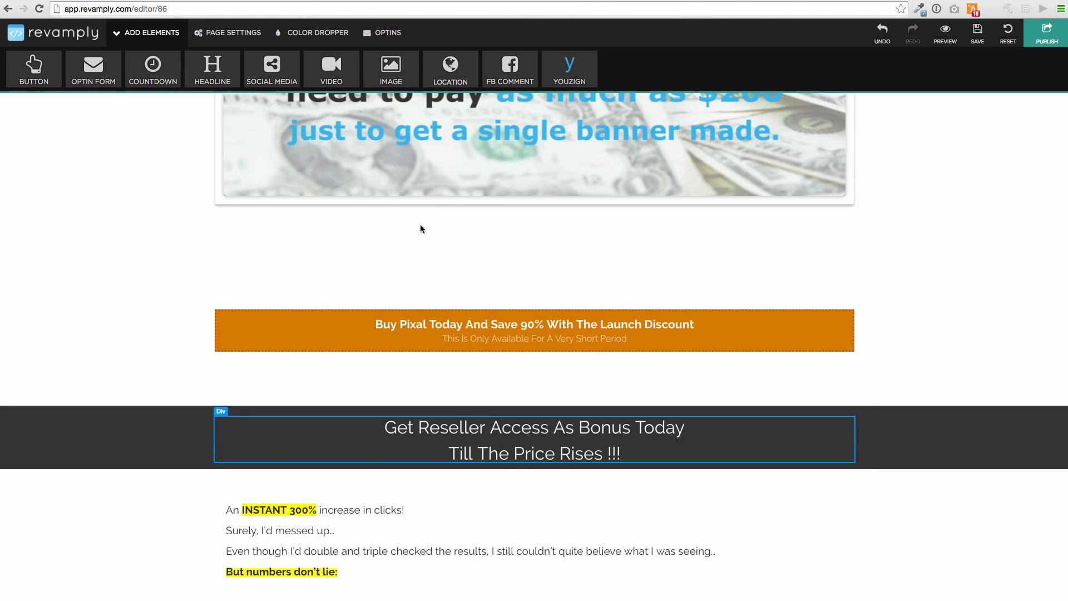
Extend the lower edge of the dark "Get Reseller Access As Bonus Today" section downward by about 50 px
left_click(936, 446)
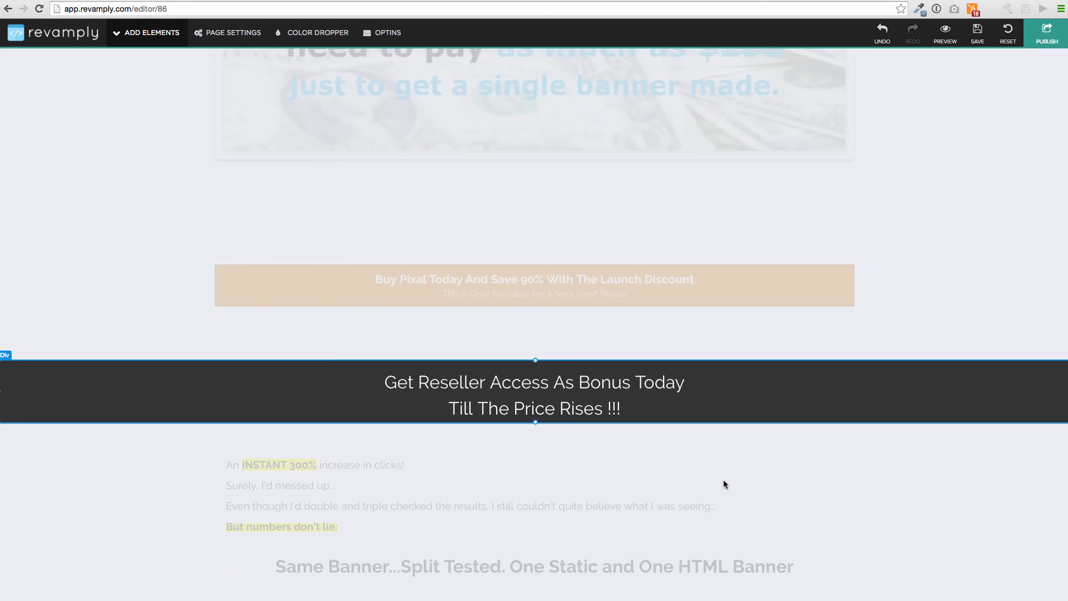
left_click_drag(535, 422, 535, 474)
left_click(235, 133)
Add the plain Week-to-Second countdown template below "Till The Price Rises !!!" and set its number of days to 1
left_click(172, 75)
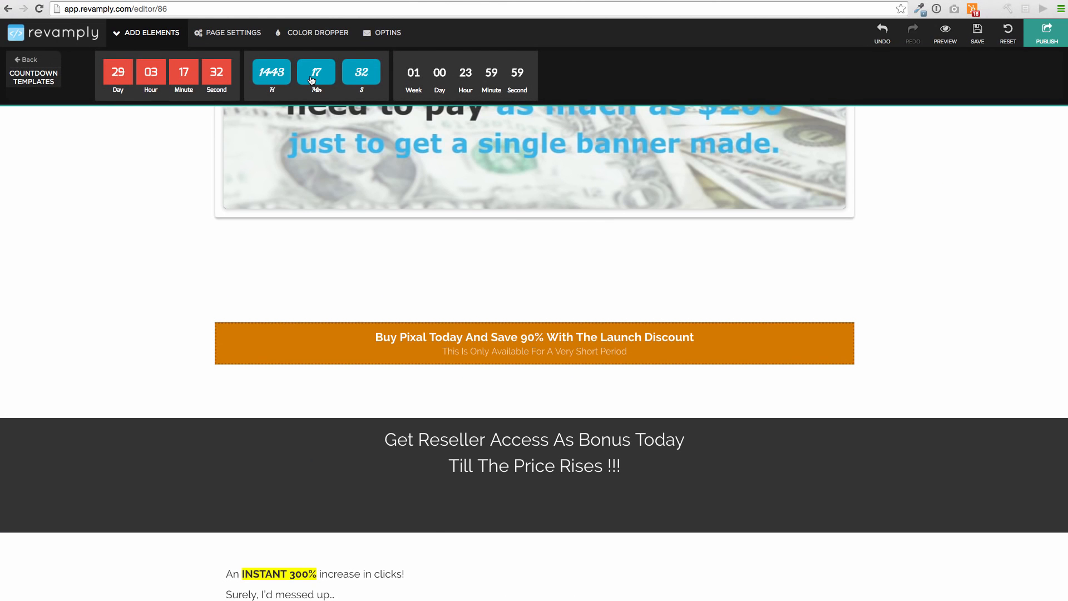
left_click_drag(463, 68, 542, 488)
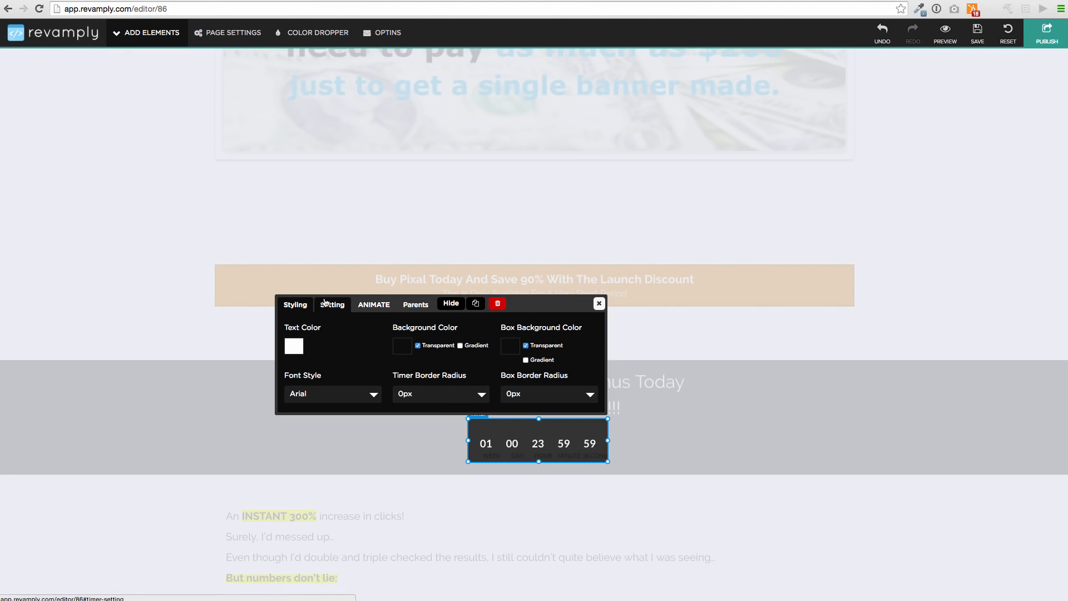
left_click(330, 303)
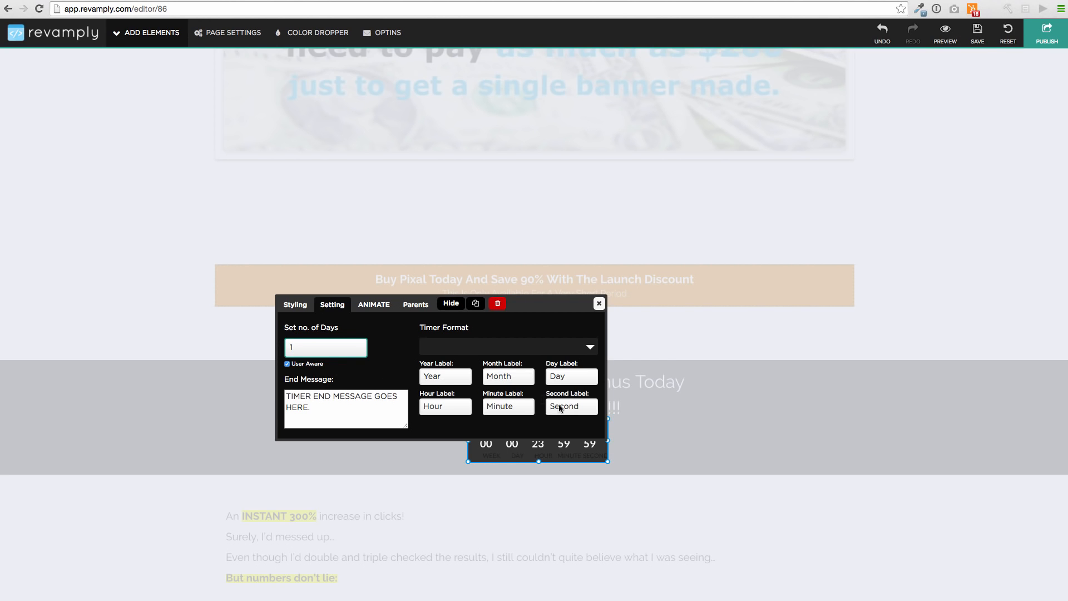
left_click(600, 304)
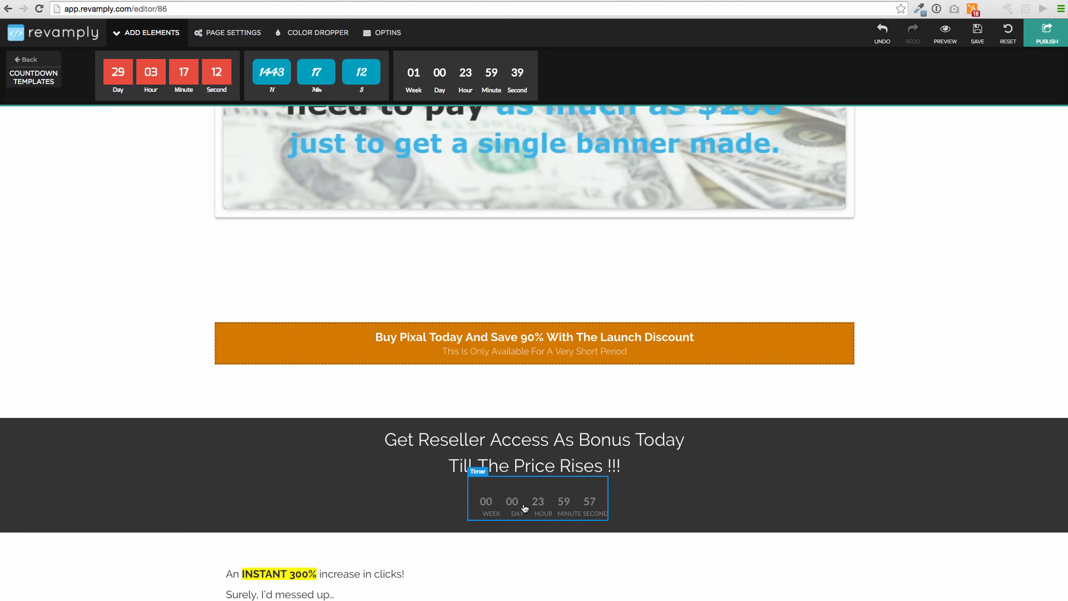
Apply the Flash animation to the countdown timer below "Till The Price Rises !!!"
left_click(552, 511)
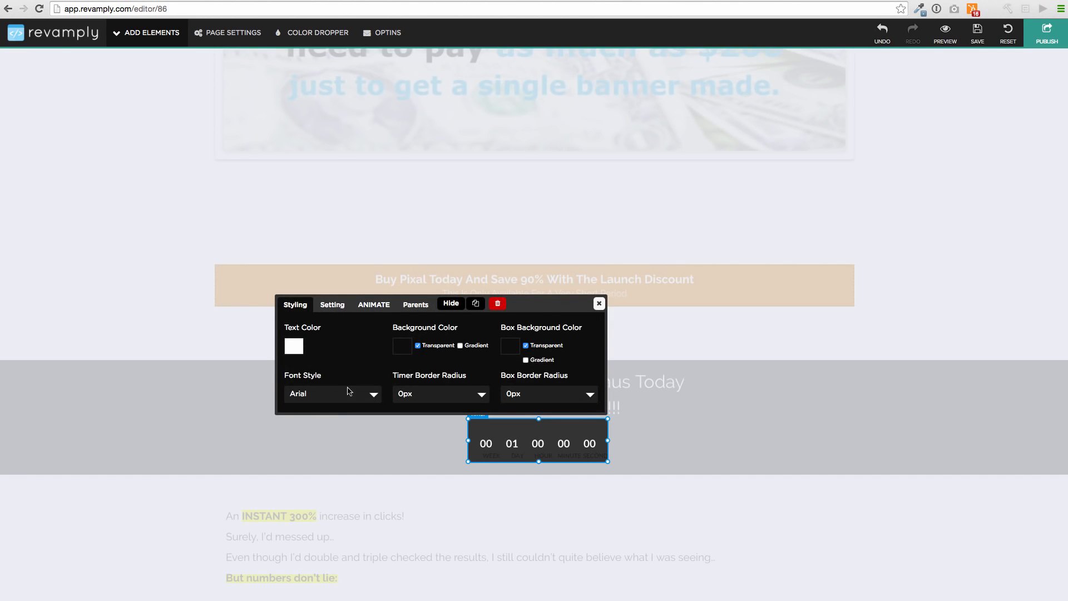
left_click(374, 304)
left_click(409, 349)
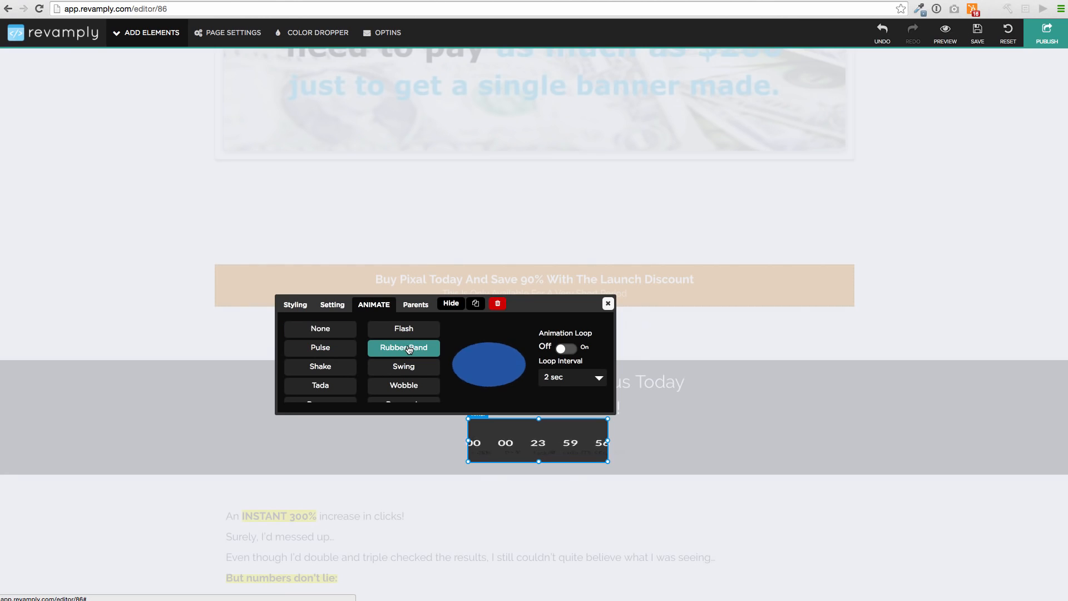
left_click(409, 330)
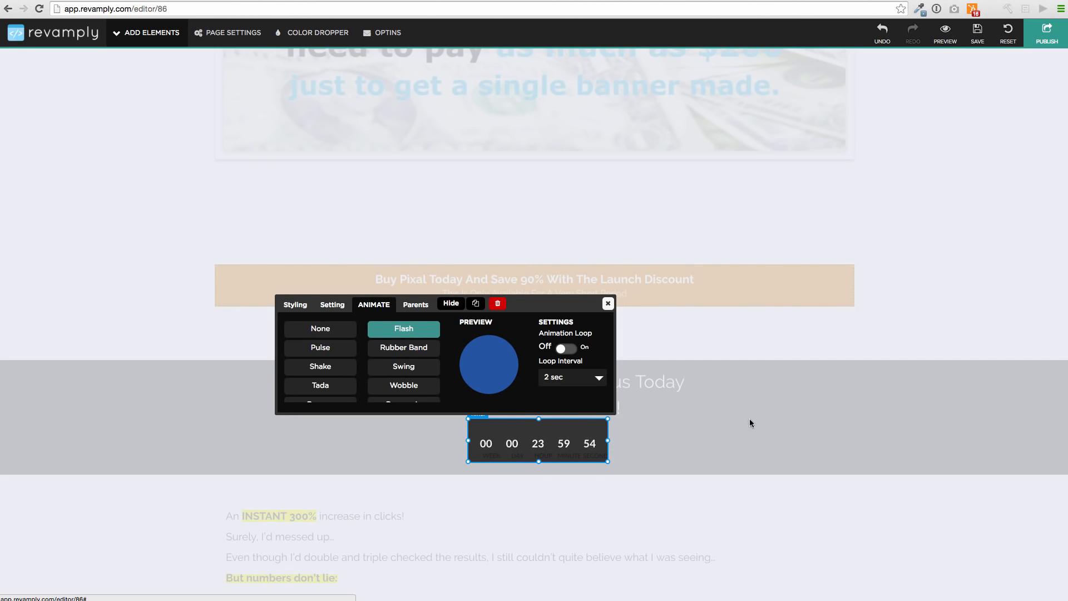
left_click(608, 304)
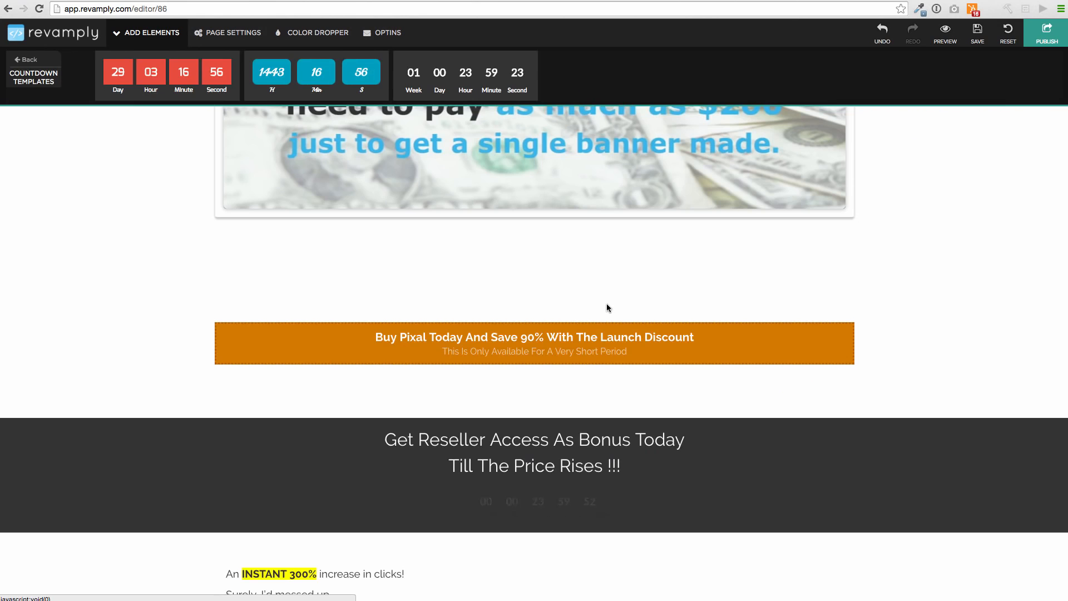
Apply the Shake animation to the embedded video below the page header
scroll(606, 305, "up", 6)
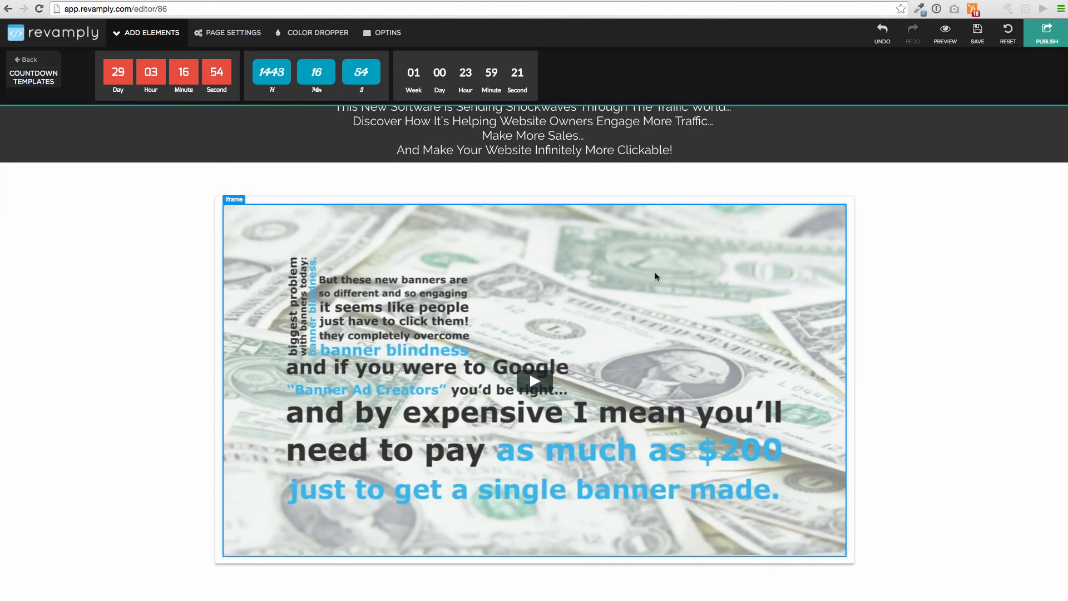
left_click(656, 274)
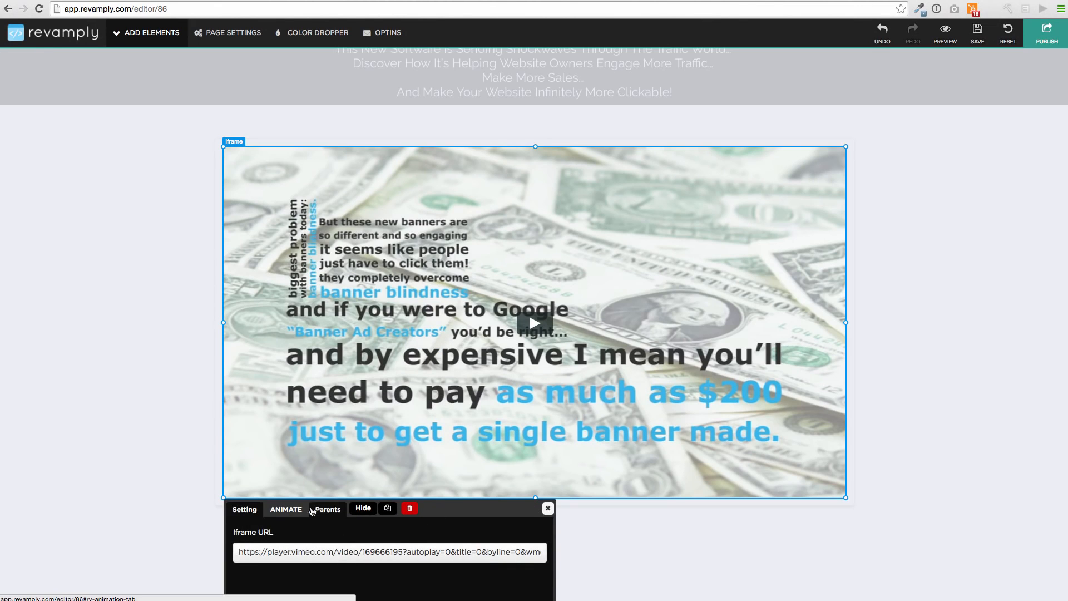
left_click(286, 509)
left_click(356, 552)
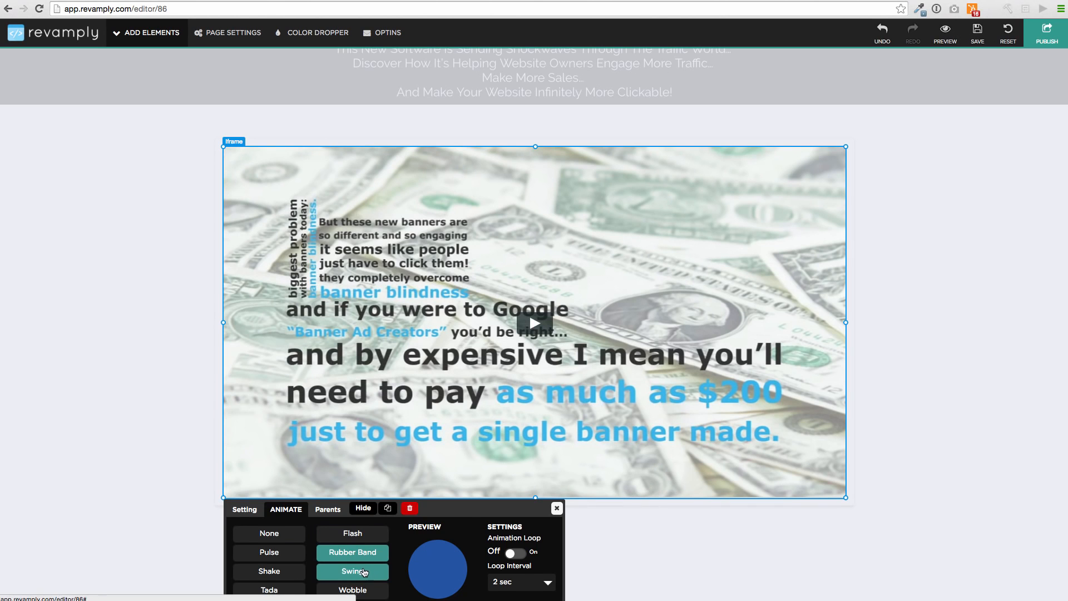
left_click(359, 534)
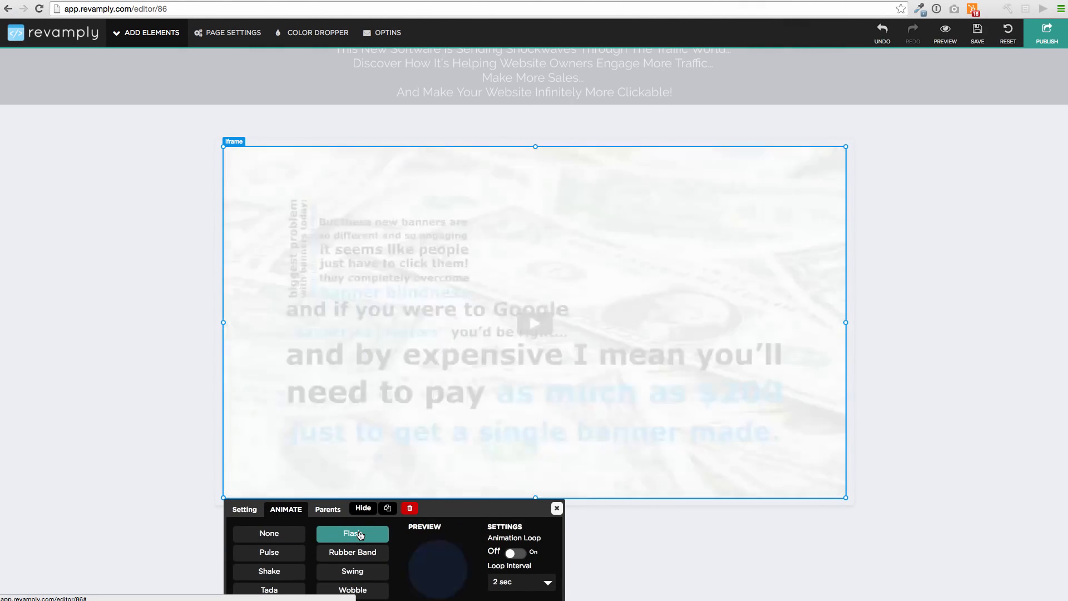
left_click(278, 572)
left_click(556, 510)
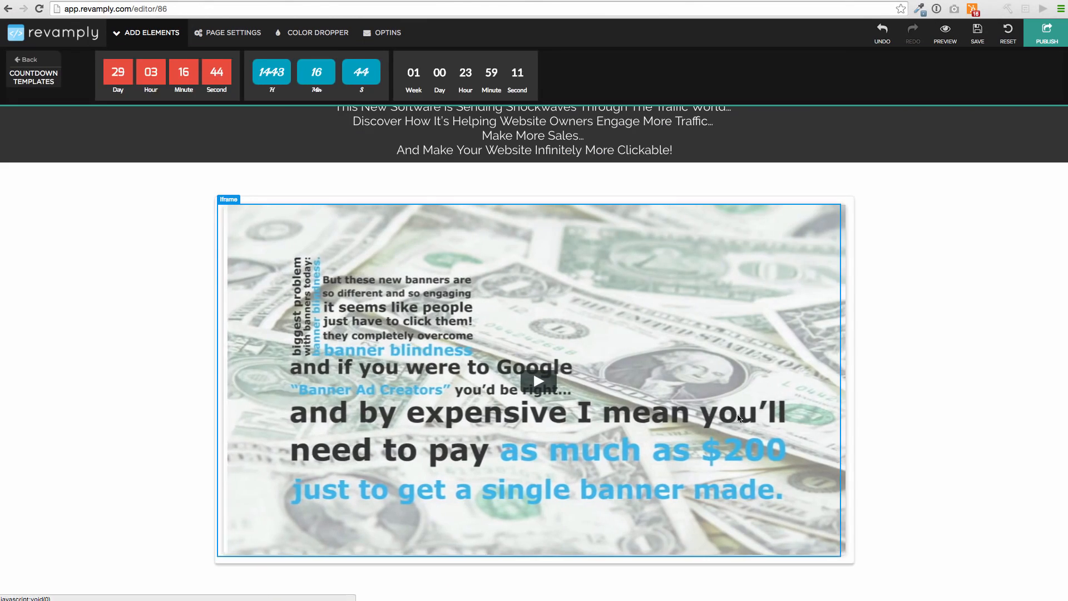
Try and undo a blue background on the section around the video, and apply the coral red swatch instead
scroll(574, 322, "down", 10)
scroll(574, 322, "up", 10)
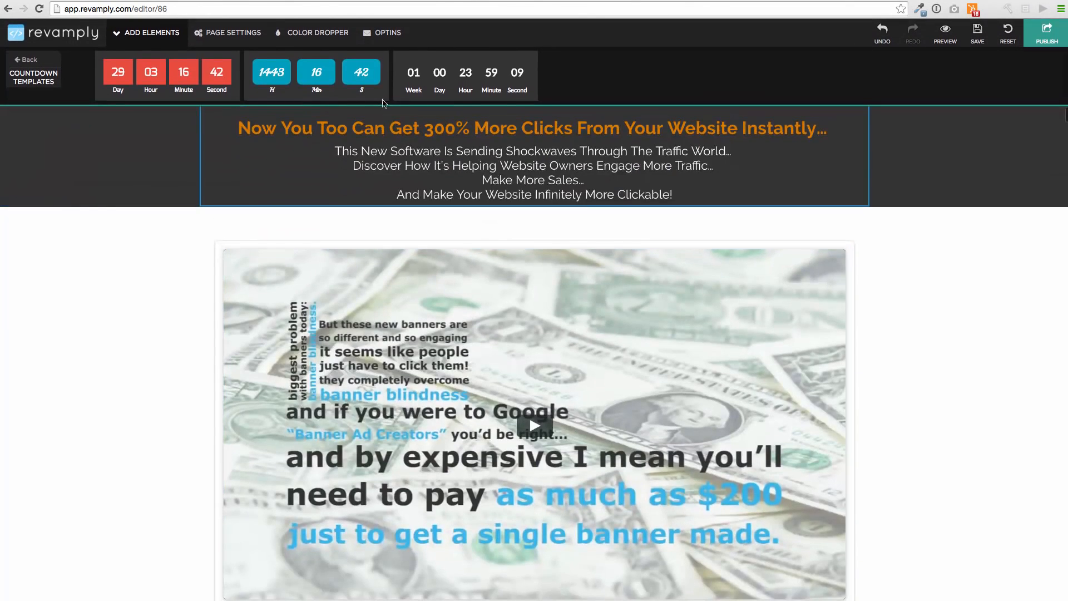
left_click(312, 32)
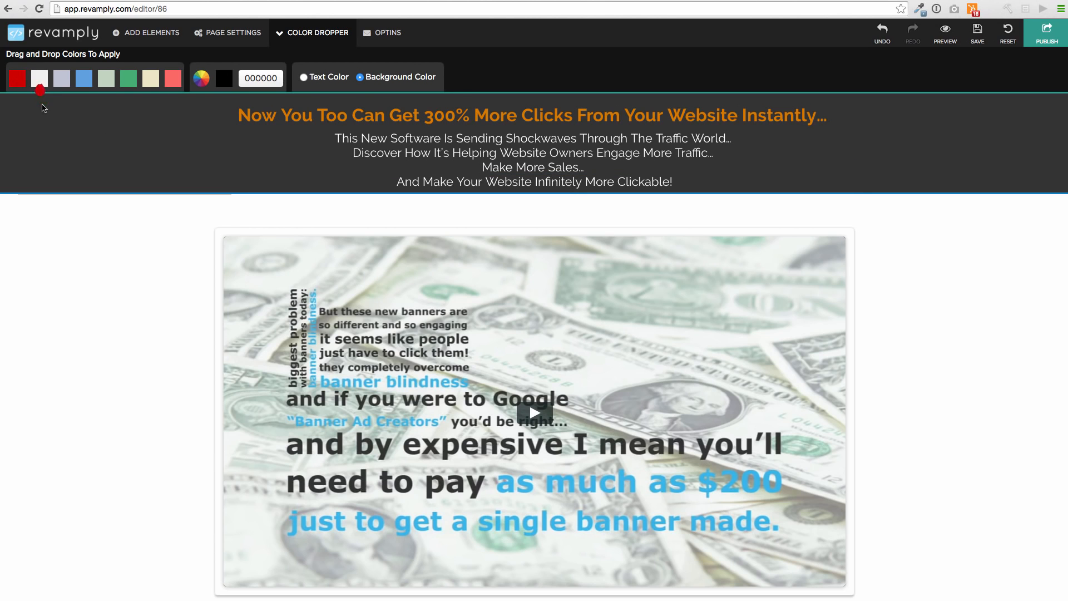
left_click_drag(44, 107, 95, 277)
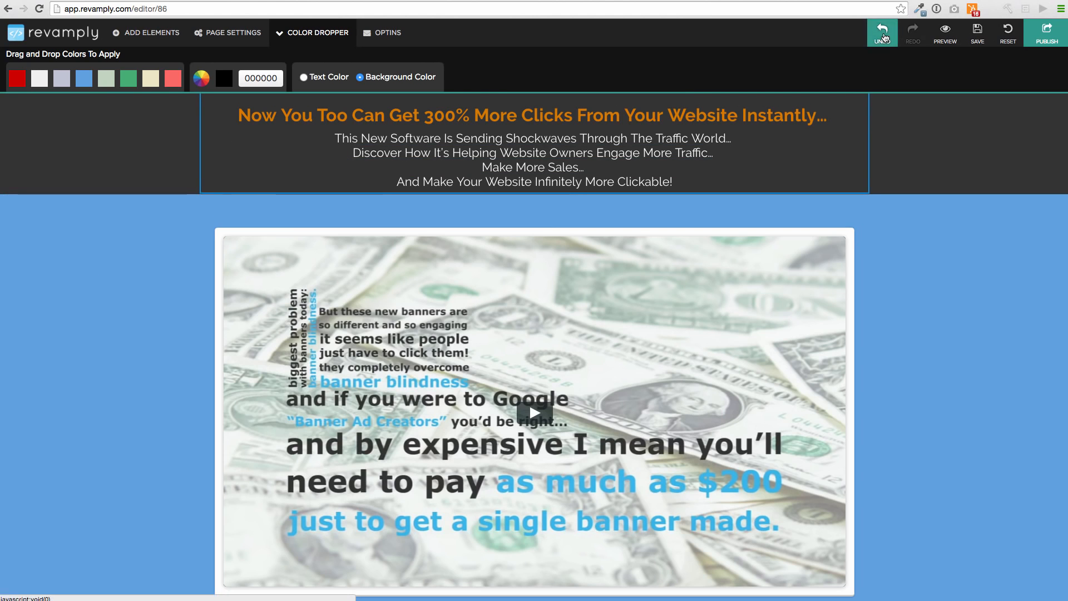
left_click(882, 33)
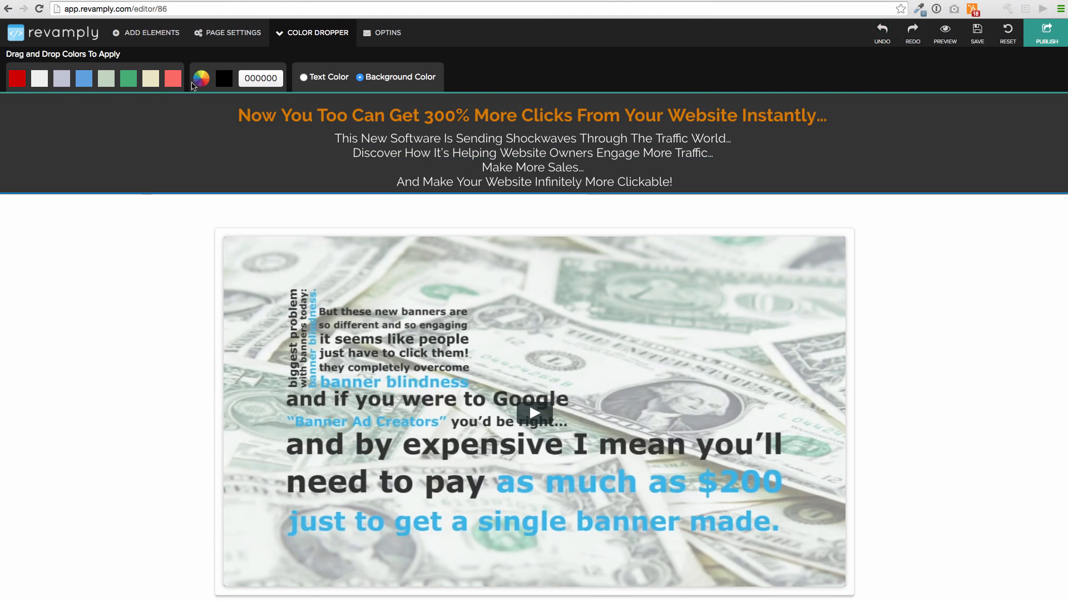
left_click_drag(172, 79, 82, 272)
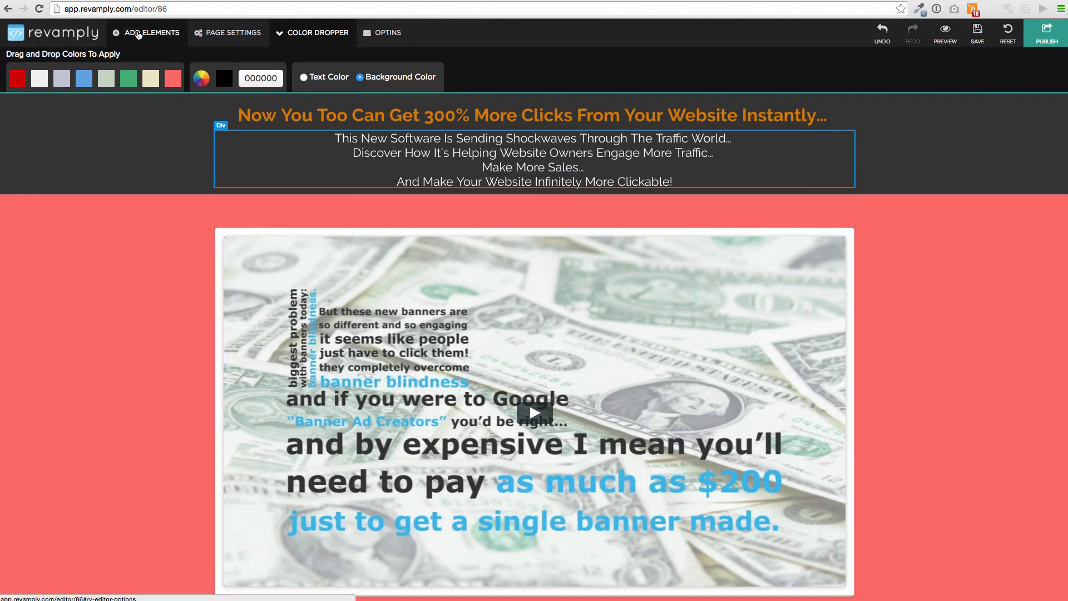
Look through the available page elements, opt-in options and page settings, including the redirect URL setting
left_click(139, 34)
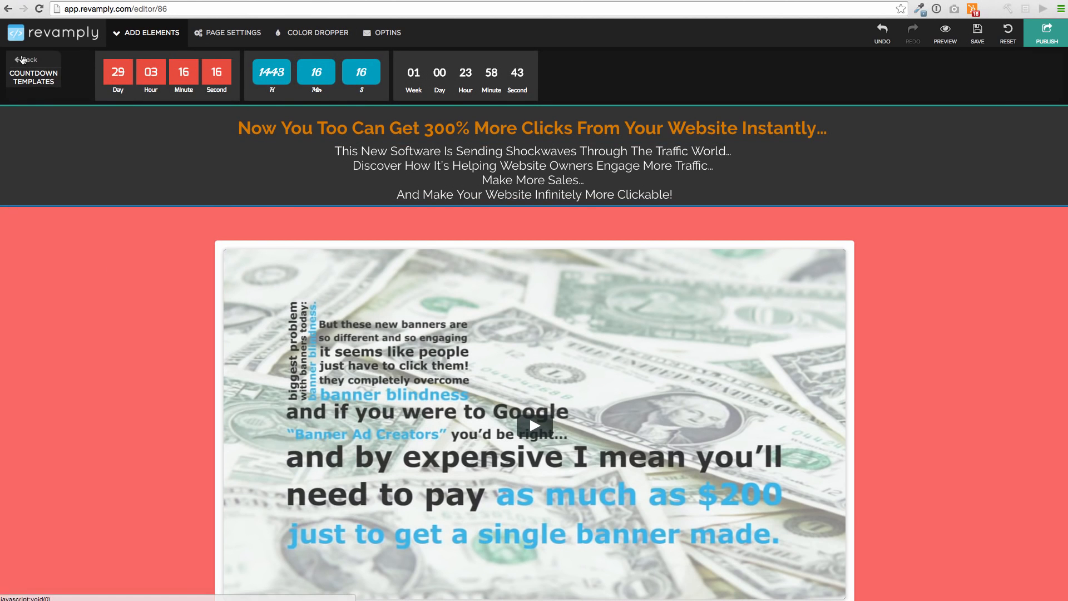
left_click(29, 59)
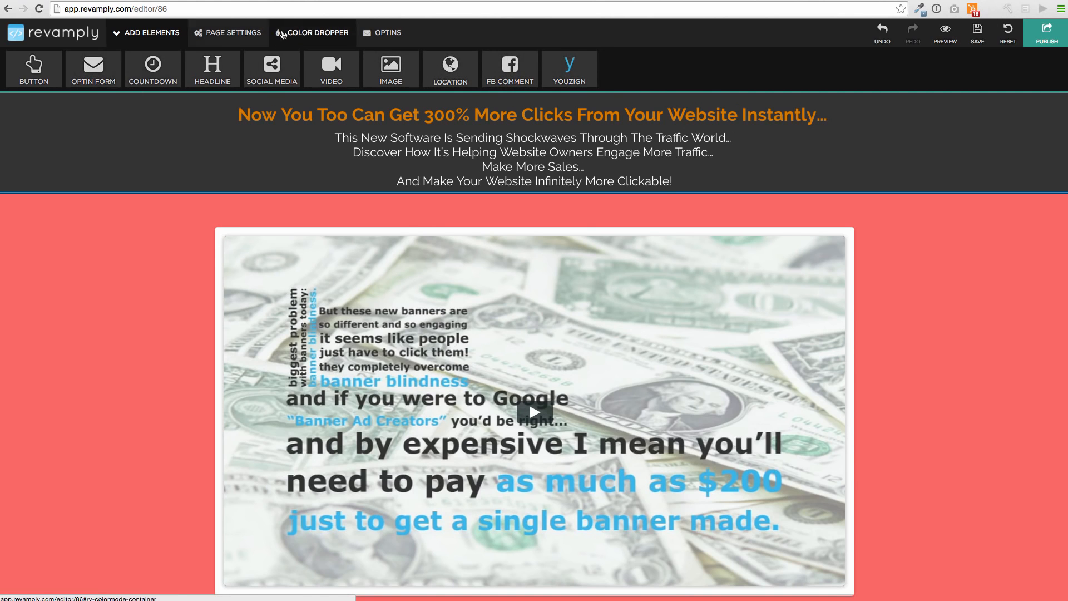
left_click(408, 32)
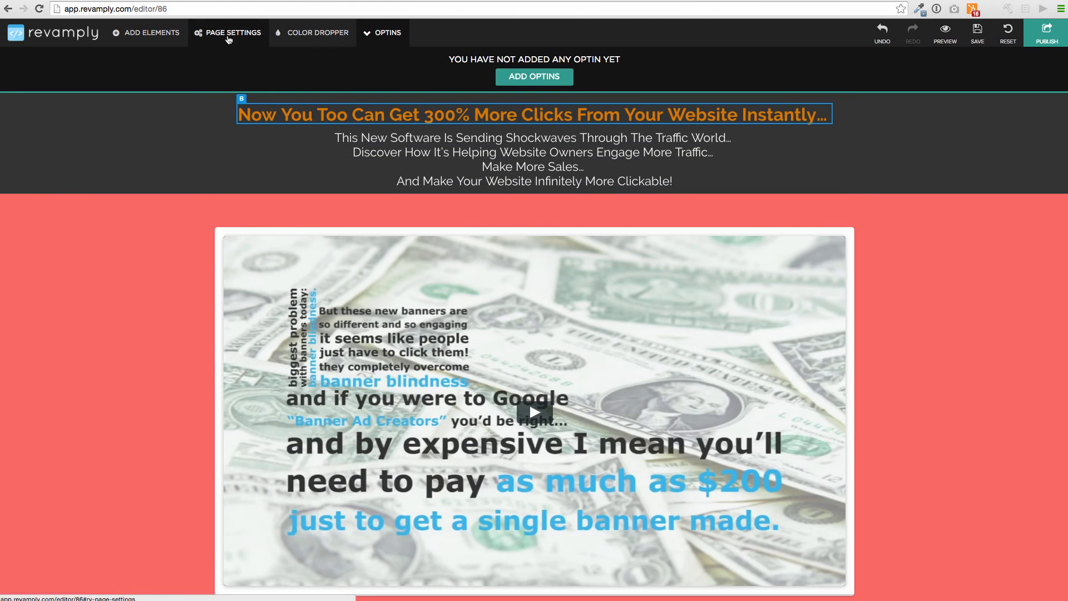
left_click(217, 35)
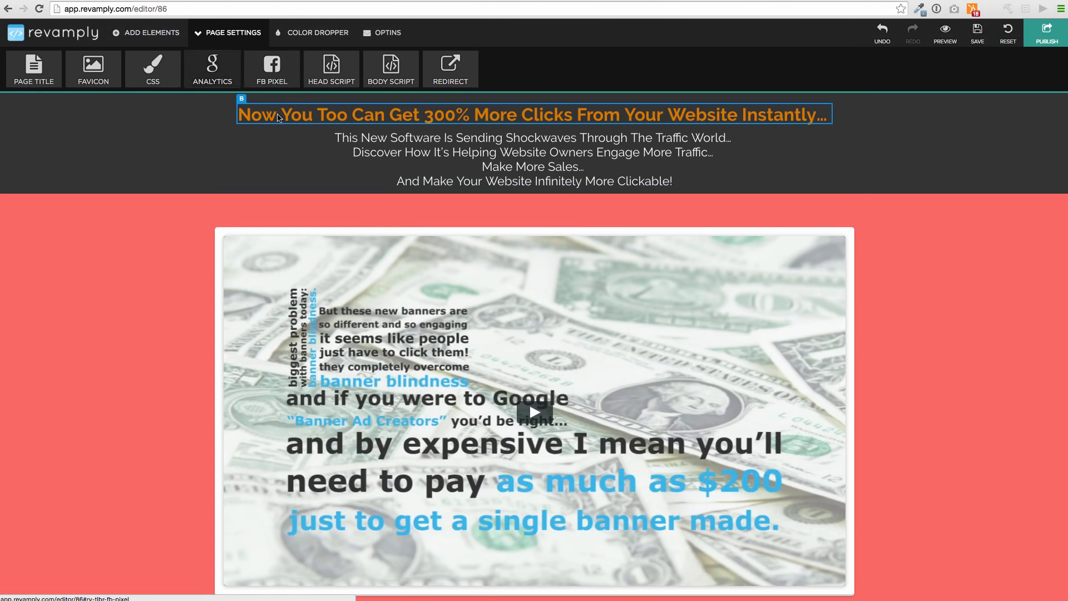
scroll(218, 189, "down", 3)
scroll(150, 200, "down", 4)
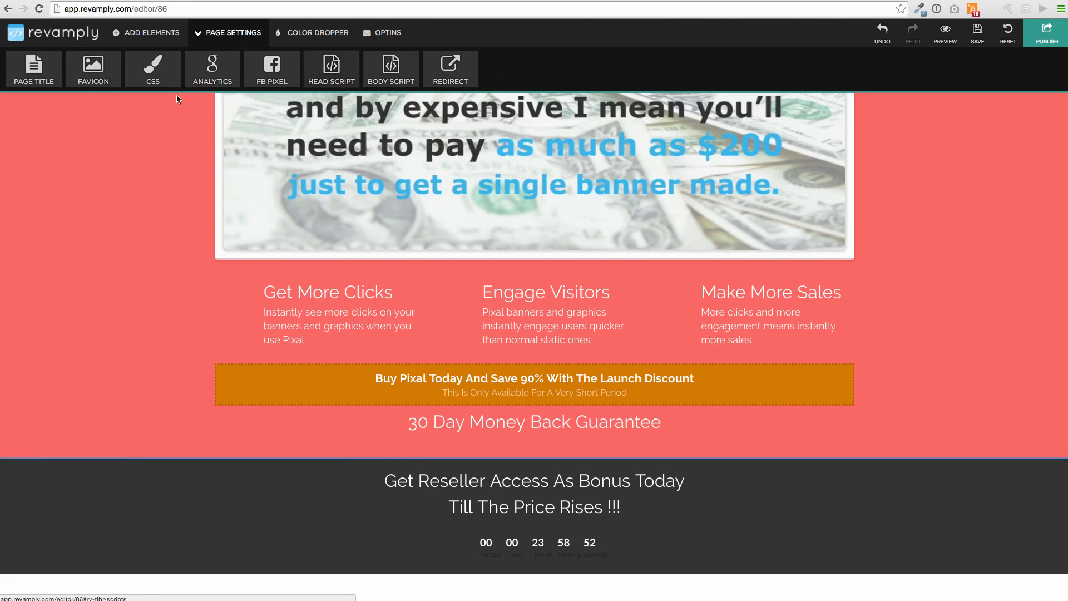
left_click(429, 72)
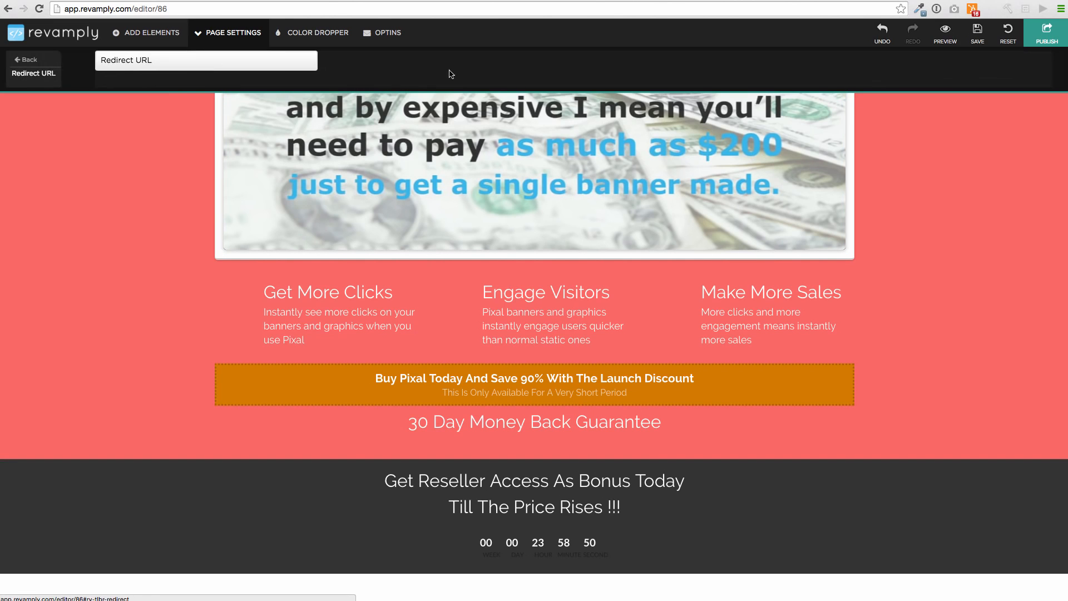
left_click(39, 66)
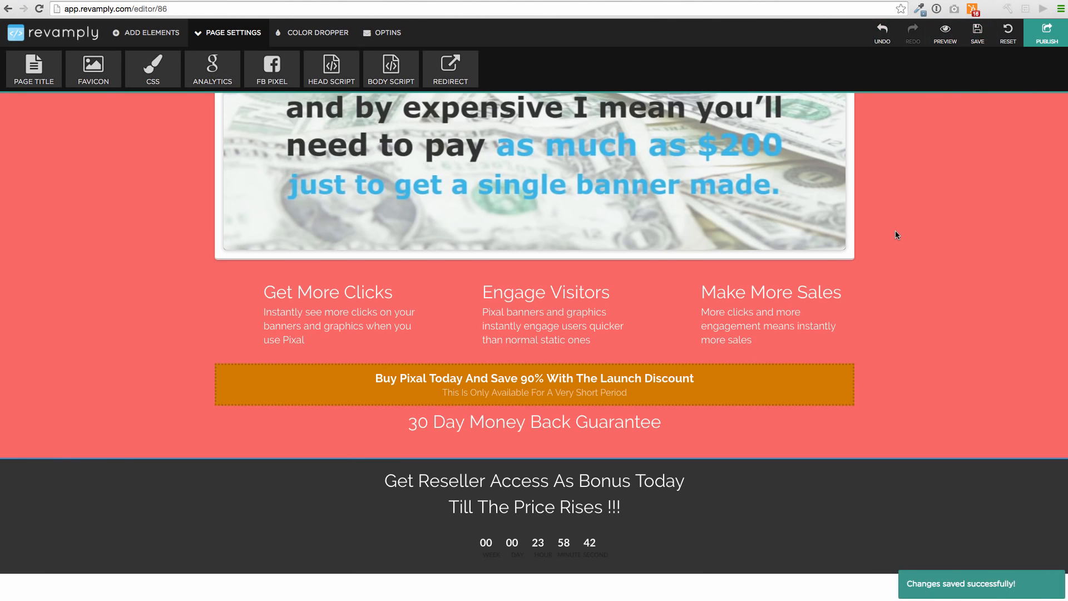
Preview the customised Pixal page, check its header, video, countdown and lower sections, and return to the editor
left_click(935, 52)
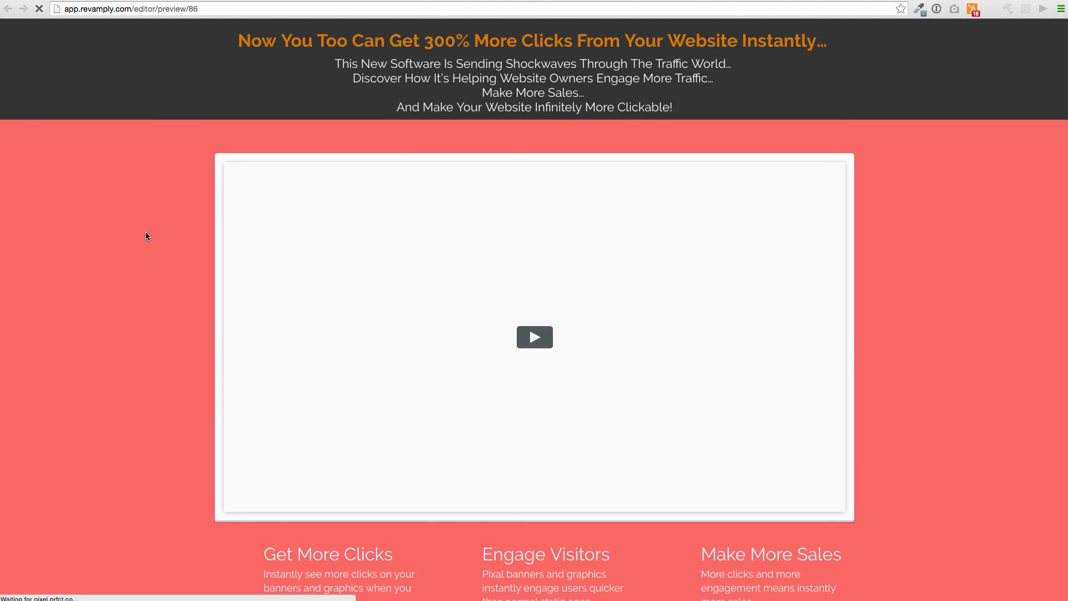
scroll(146, 231, "down", 5)
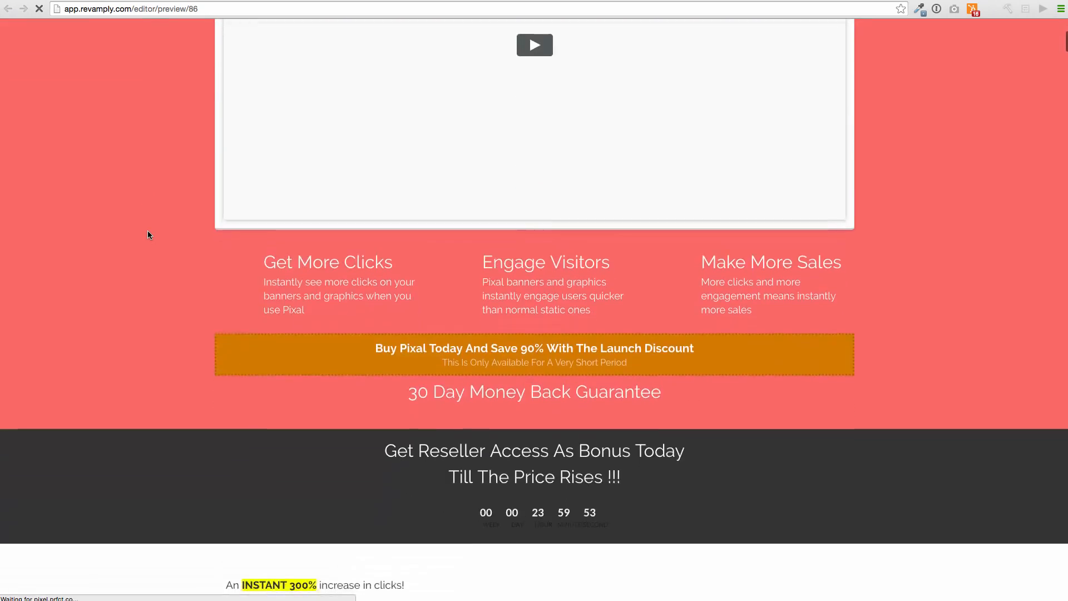
scroll(148, 230, "down", 7)
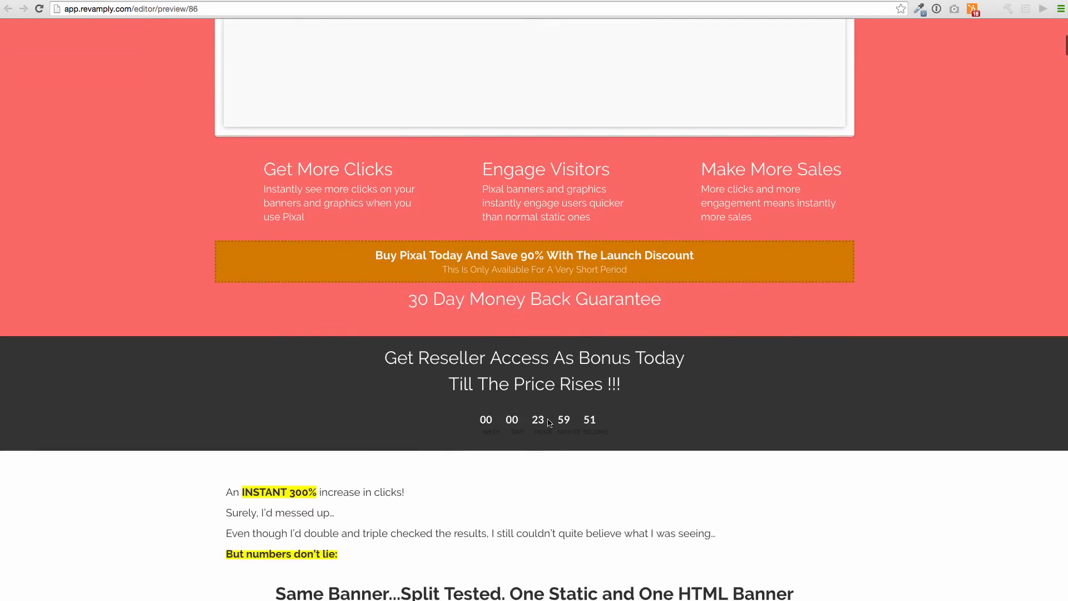
scroll(191, 388, "down", 10)
scroll(190, 388, "up", 16)
scroll(190, 387, "down", 20)
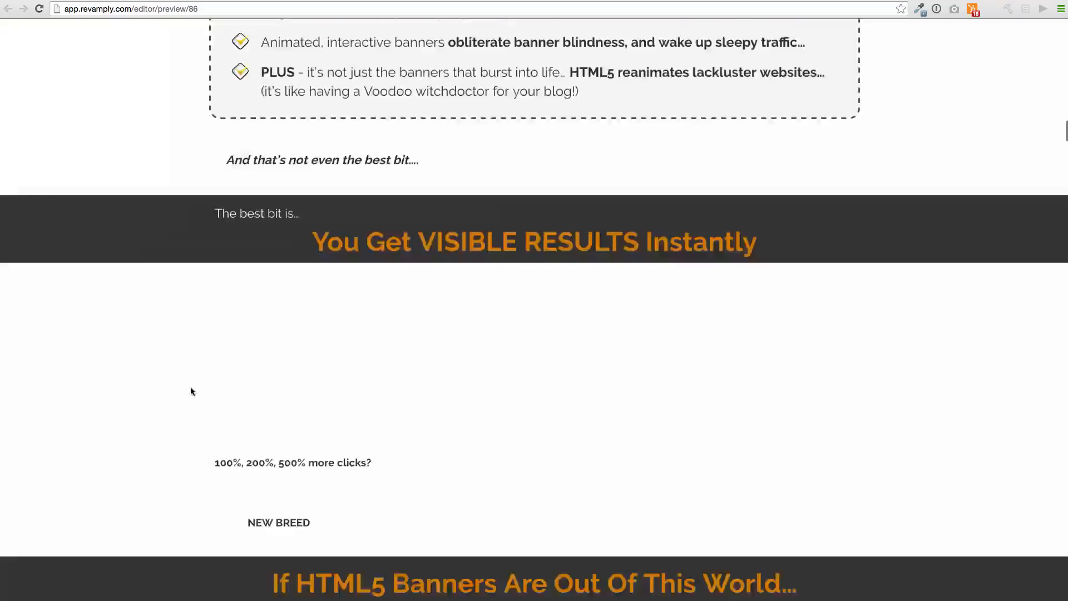
scroll(191, 387, "up", 20)
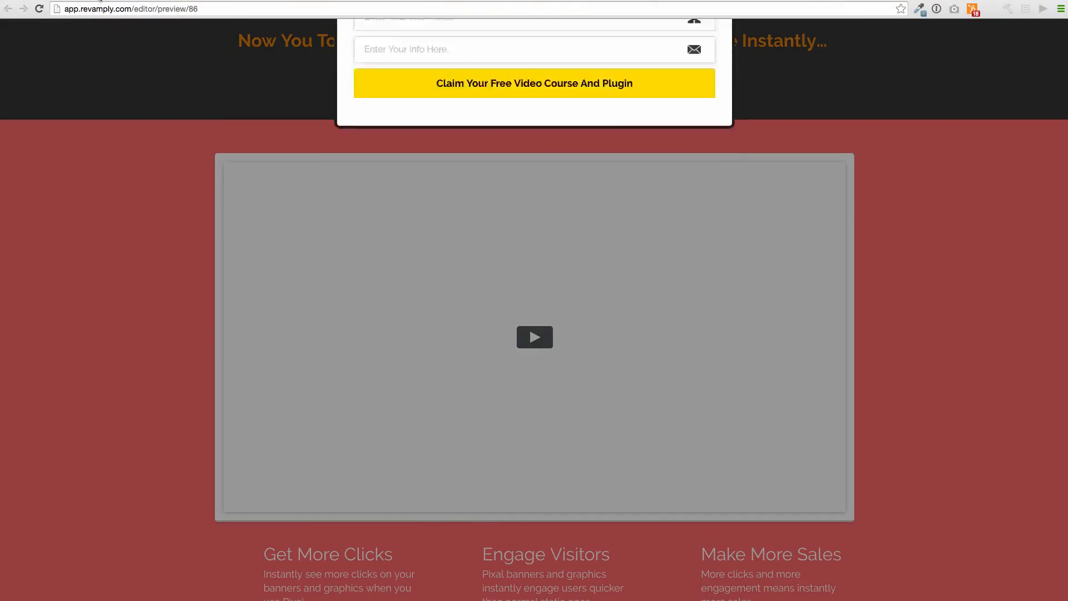
left_click(87, 1)
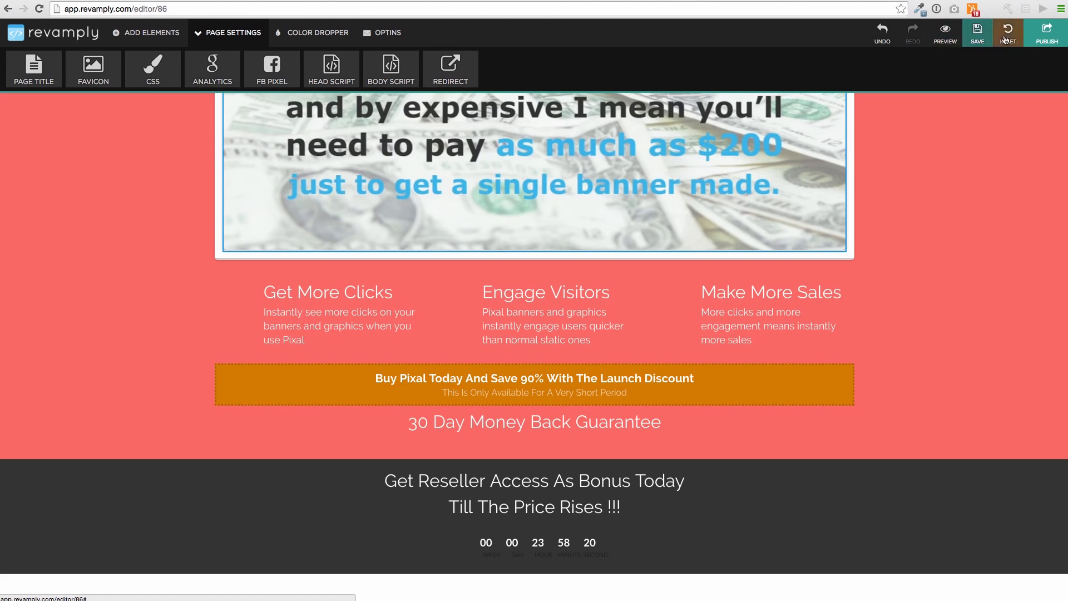
Publish the Pixal page to the live site, highlight the whole Revamply embed code, and dismiss the code dialog
left_click(1046, 38)
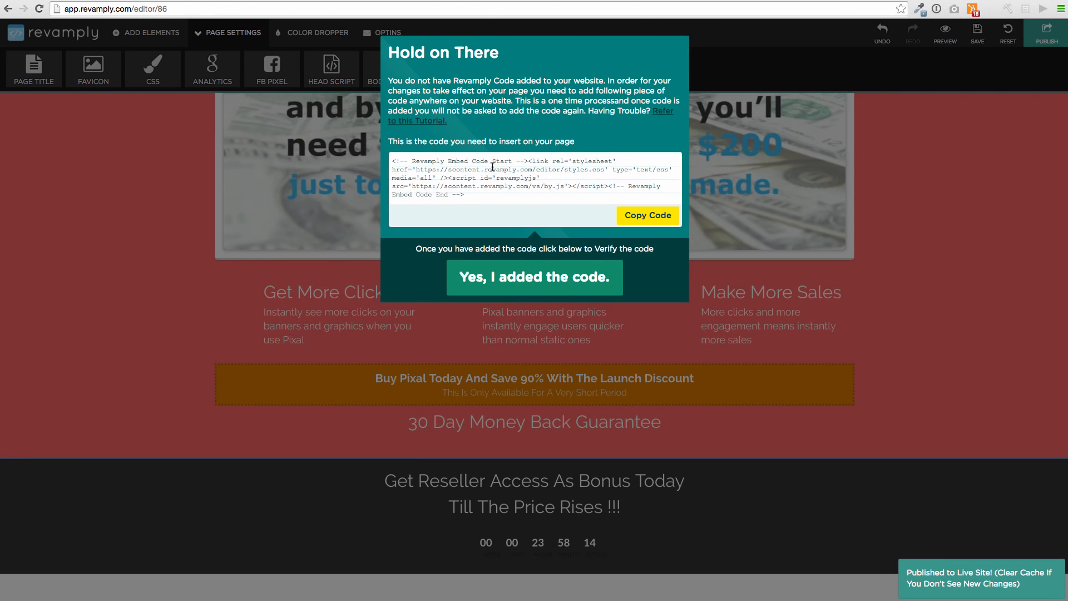
left_click_drag(465, 194, 388, 160)
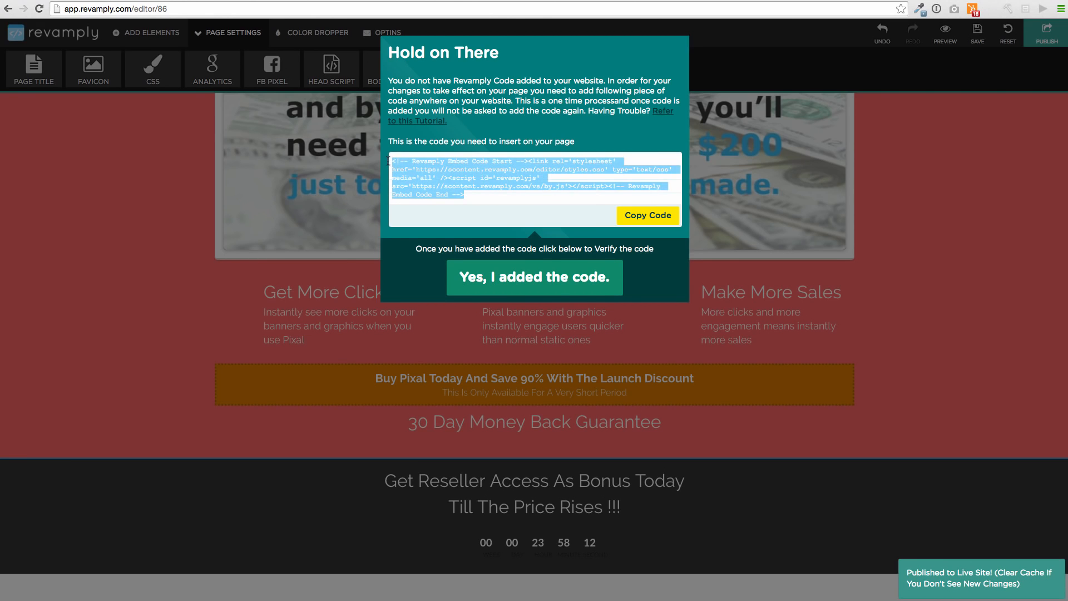
left_click(420, 337)
Return to the dashboard, expand the consulting website near the end of the list, and open its page in the site editor
scroll(472, 260, "up", 6)
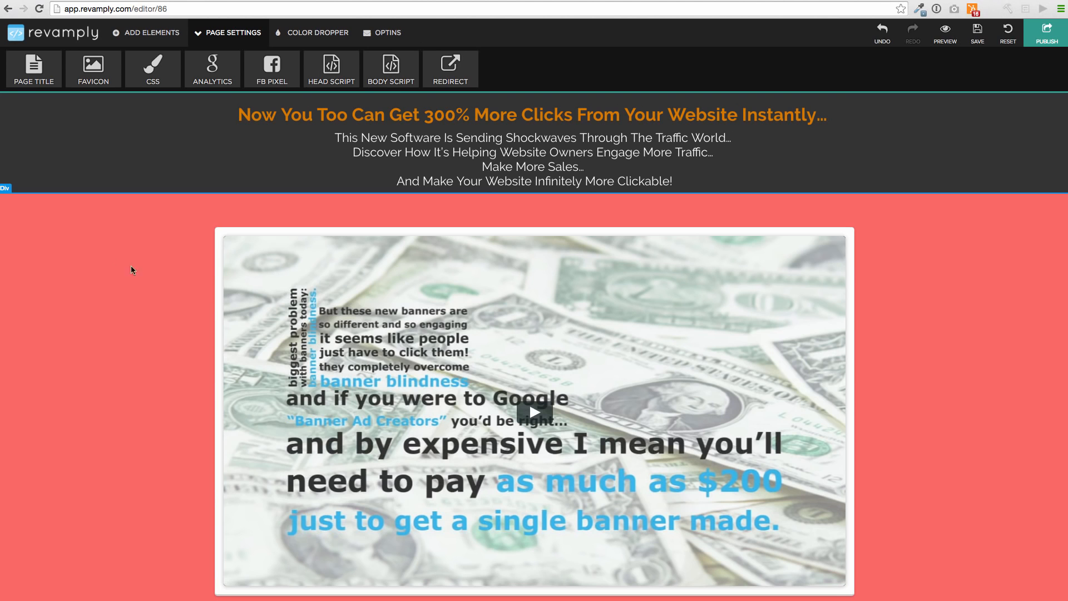
scroll(485, 284, "down", 10)
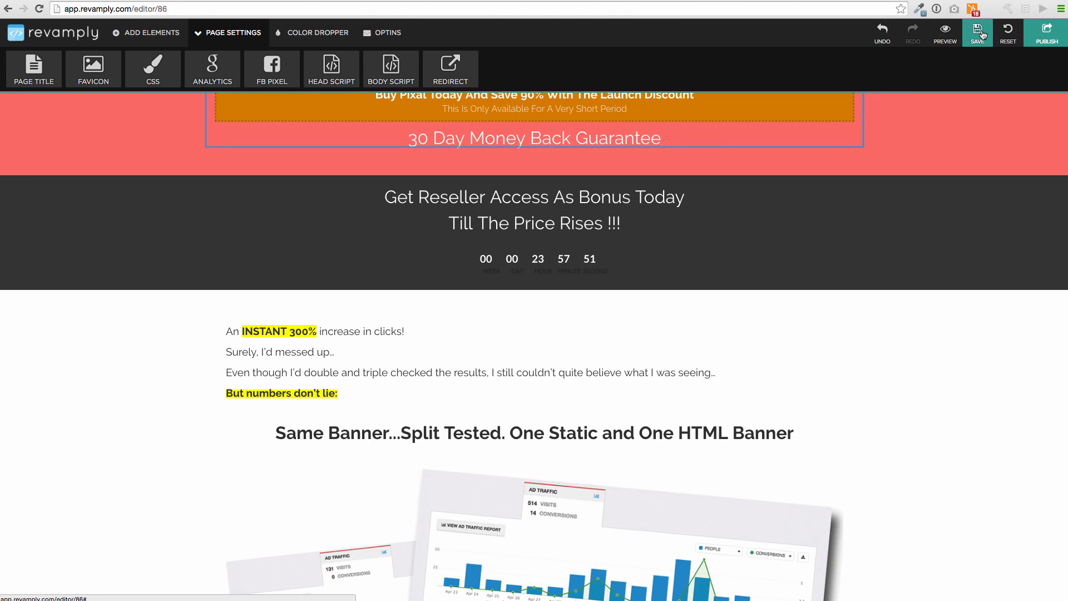
left_click(10, 38)
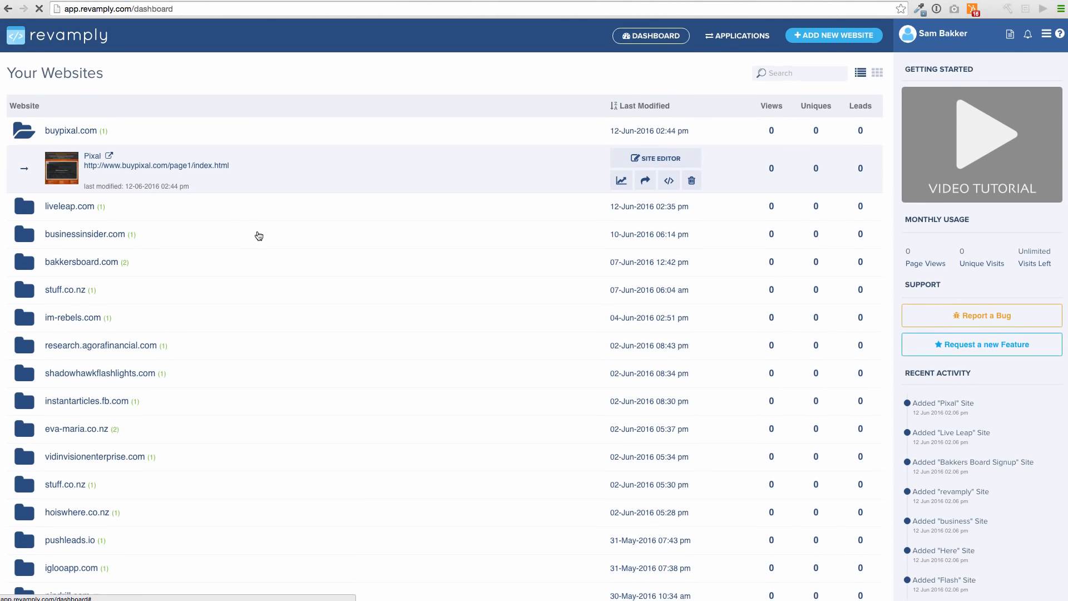
scroll(256, 236, "down", 3)
left_click(145, 513)
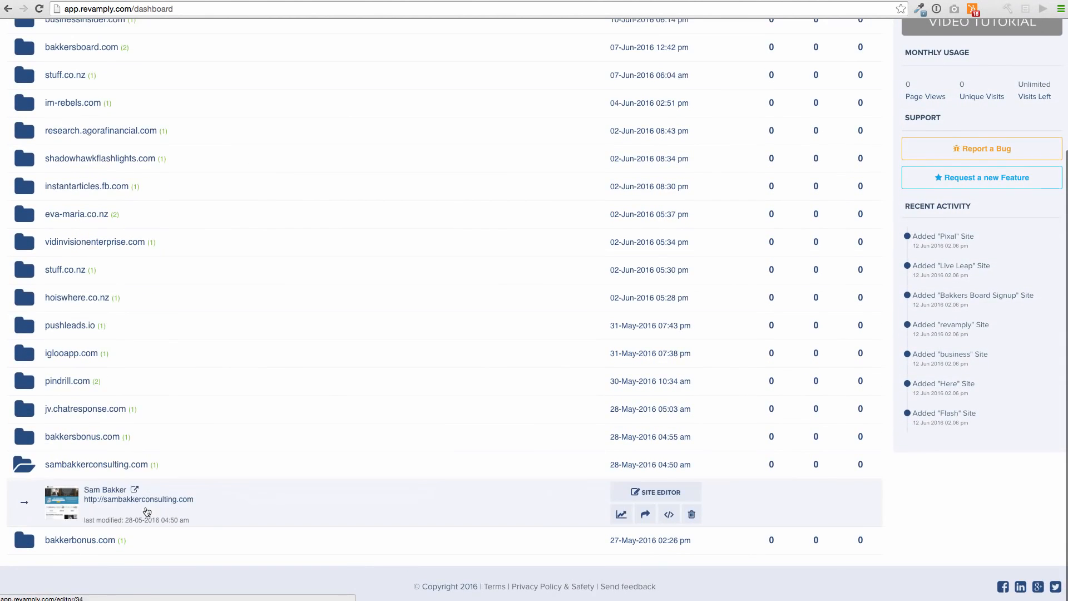
left_click(659, 491)
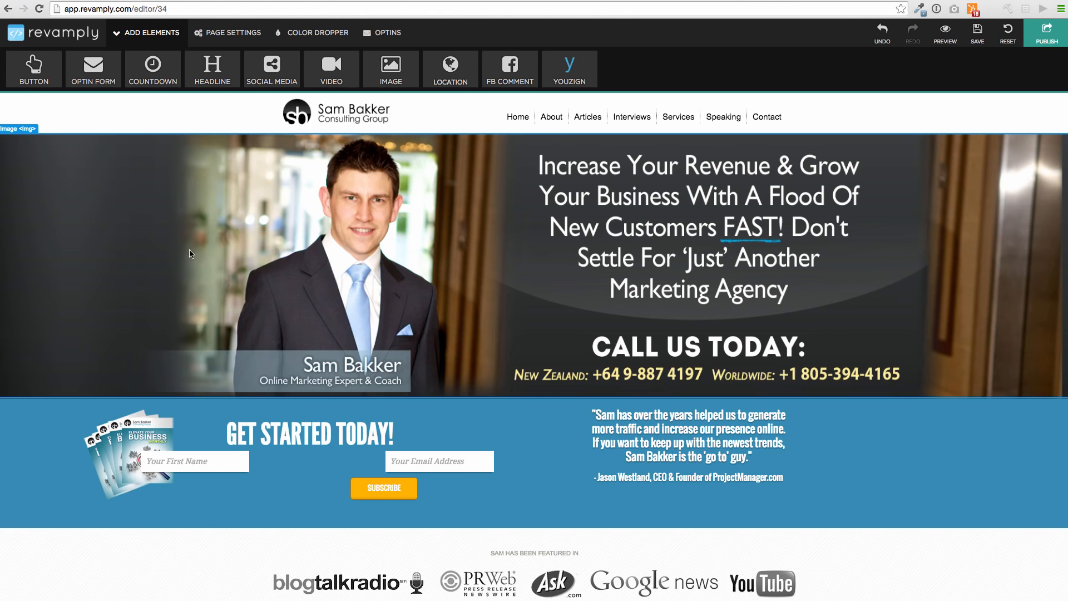
Inspect the image settings of the large header banner and of the opt-in pop-up's close icon
left_click(240, 243)
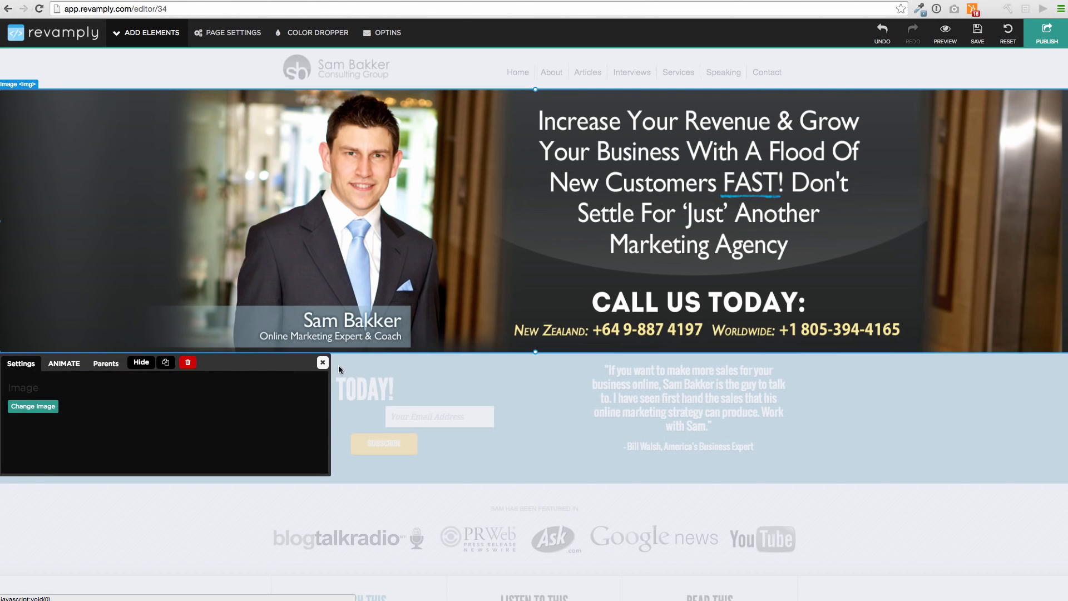
left_click(323, 362)
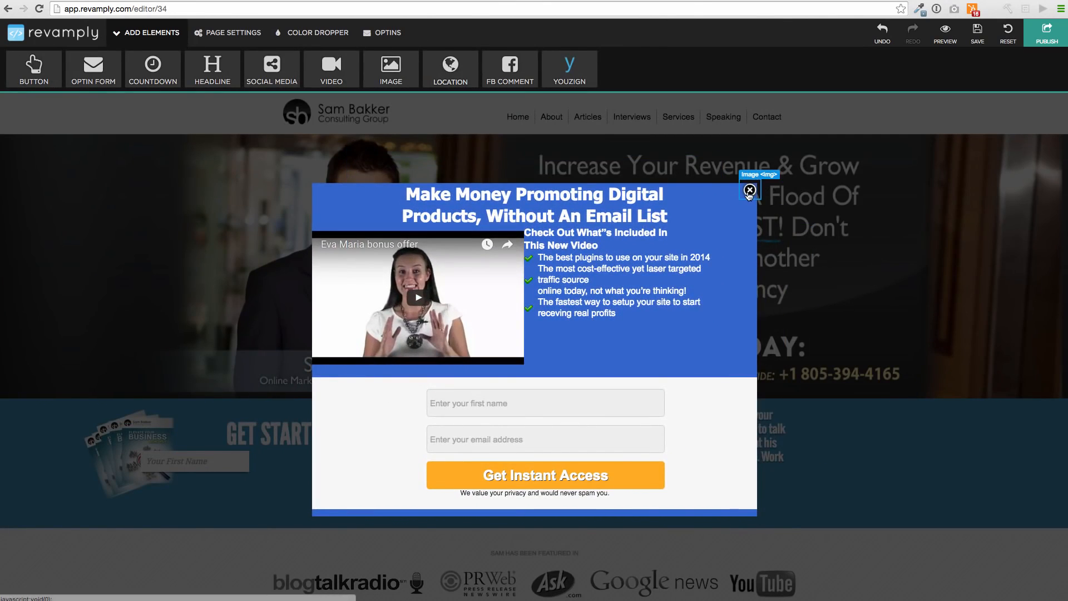
left_click(748, 194)
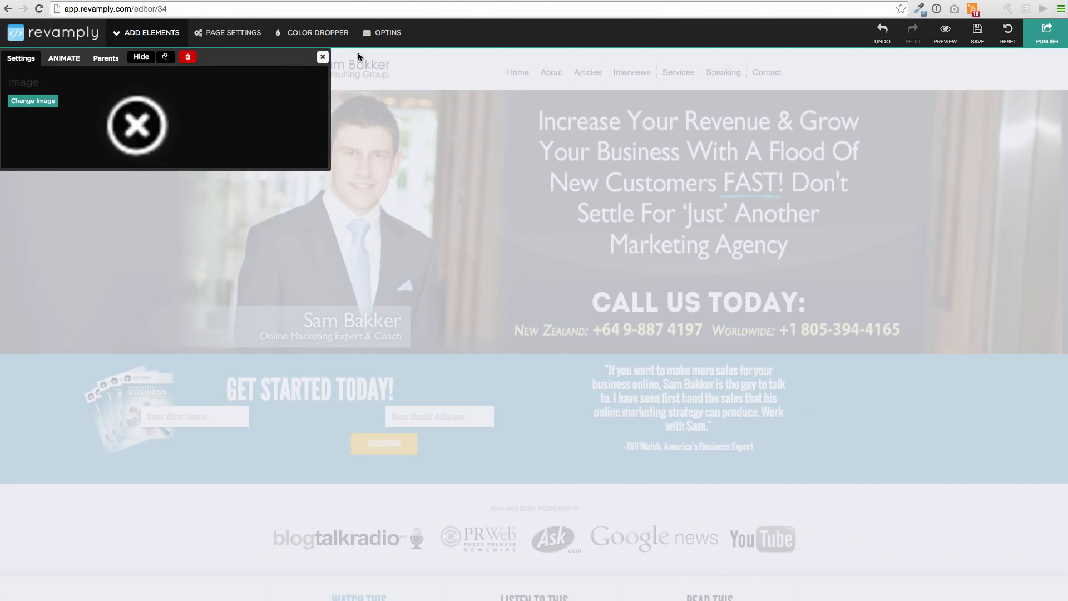
left_click(323, 57)
Inspect the link settings of the "Listen To This" tab below the featured logos
scroll(8, 418, "down", 5)
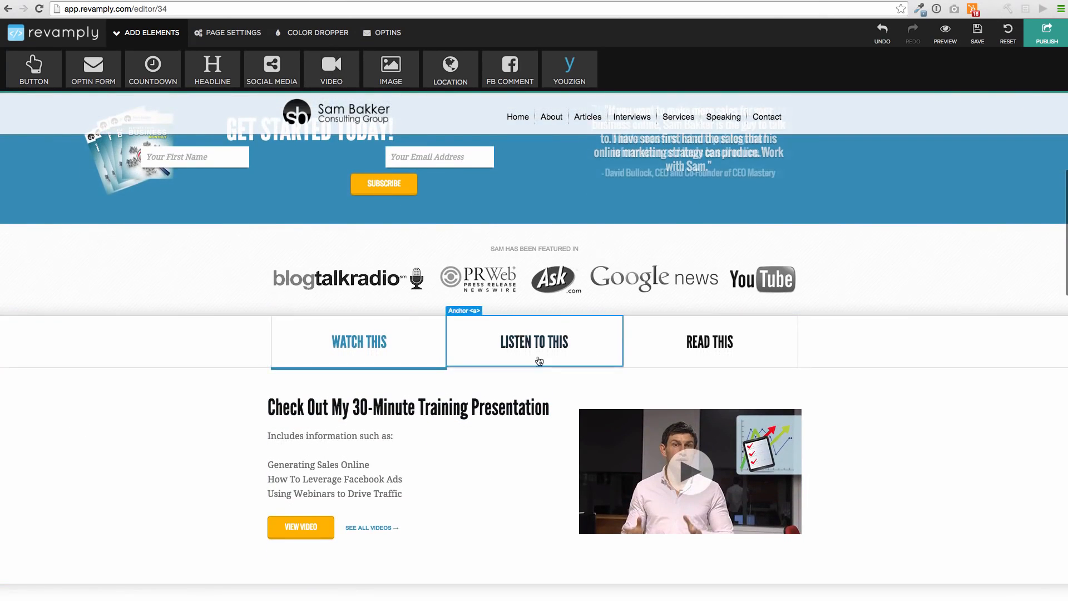
left_click(535, 356)
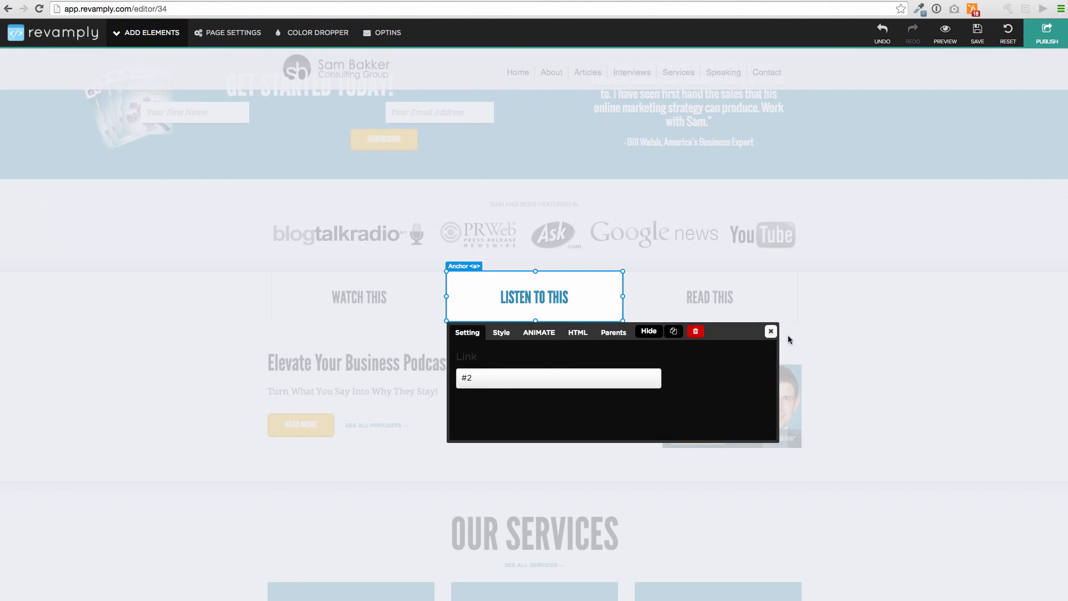
left_click(771, 334)
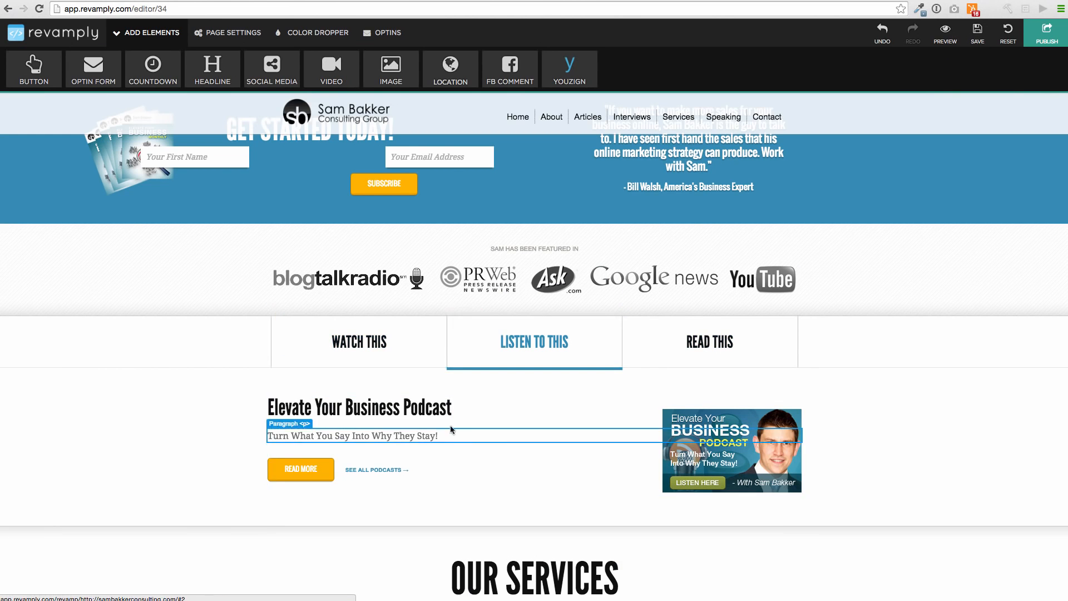
Apply the Flash animation to the orange "Marketing Strategy & Creation" button under Our Services
scroll(449, 425, "down", 5)
scroll(437, 421, "down", 1)
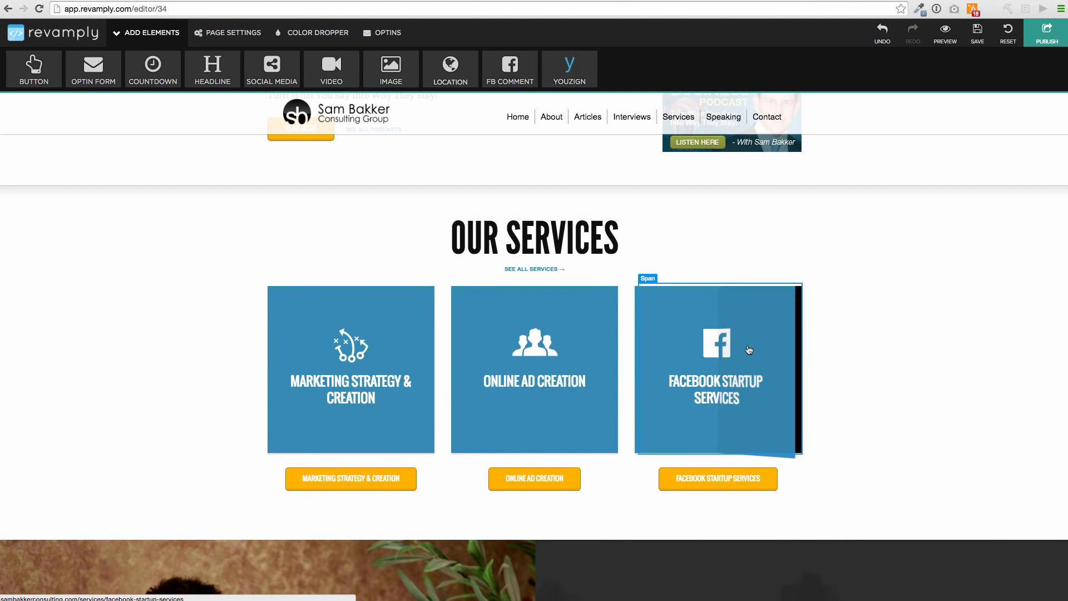
scroll(467, 356, "down", 4)
left_click(336, 269)
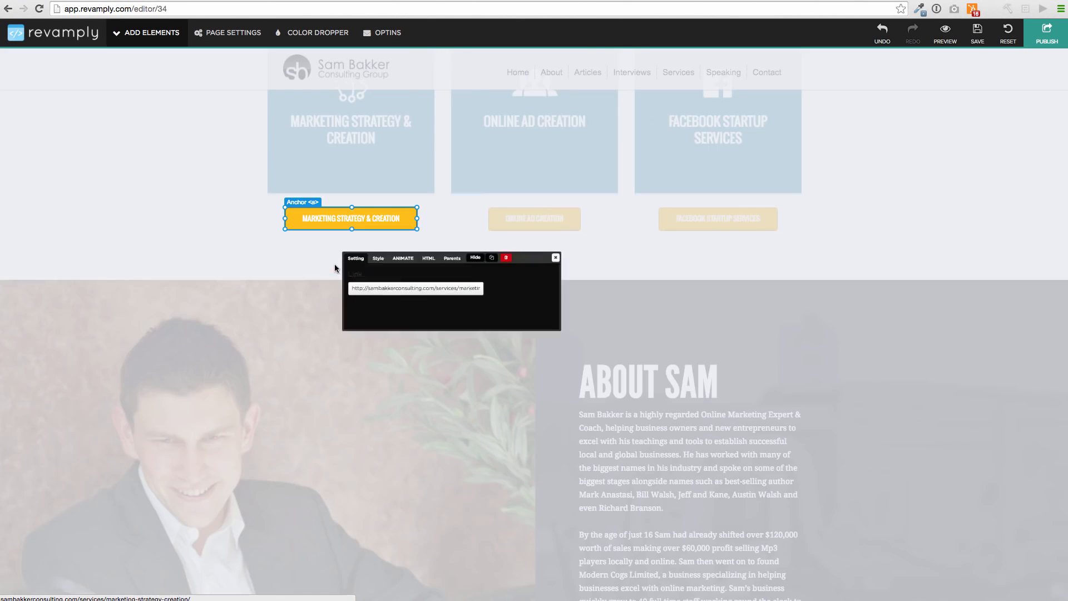
left_click(351, 243)
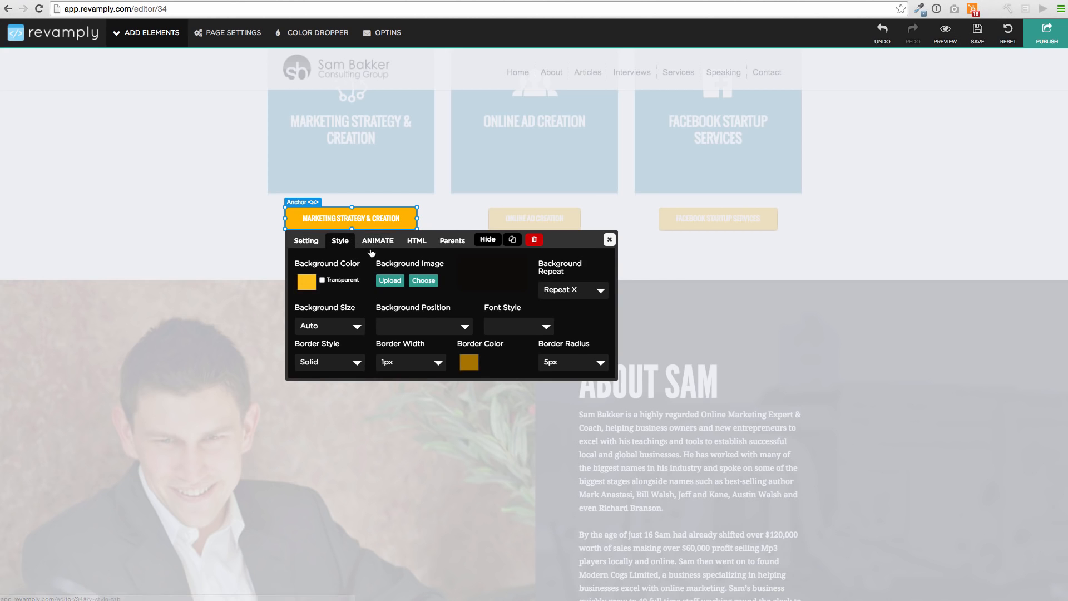
left_click(377, 241)
left_click(413, 262)
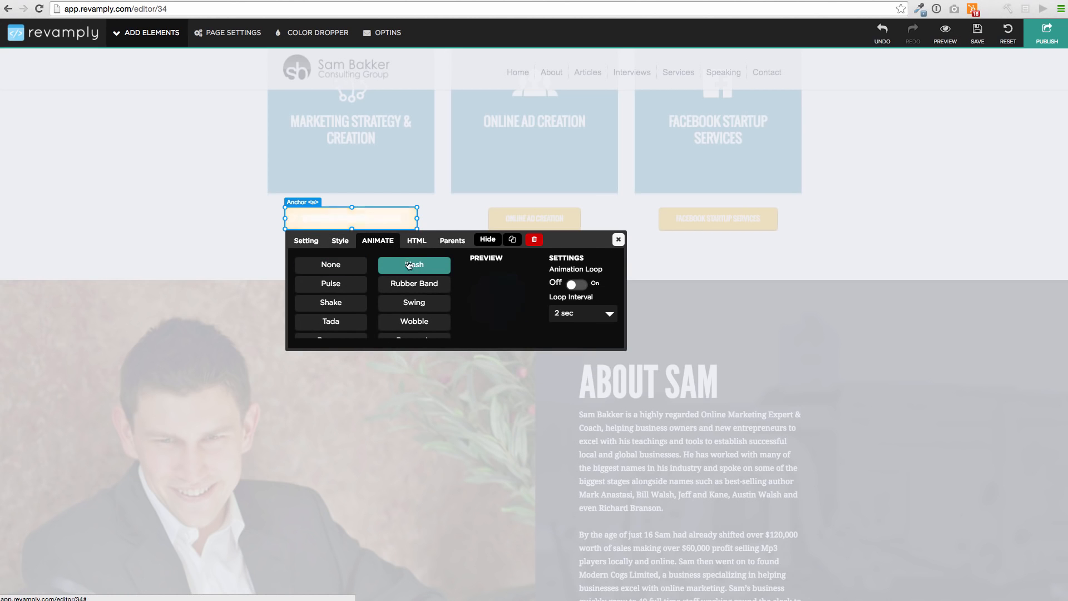
Replace the "Marketing Strategy & Creation" button's text with "How To Make Money With Facebook" in its HTML
left_click(417, 241)
left_click_drag(432, 272, 285, 258)
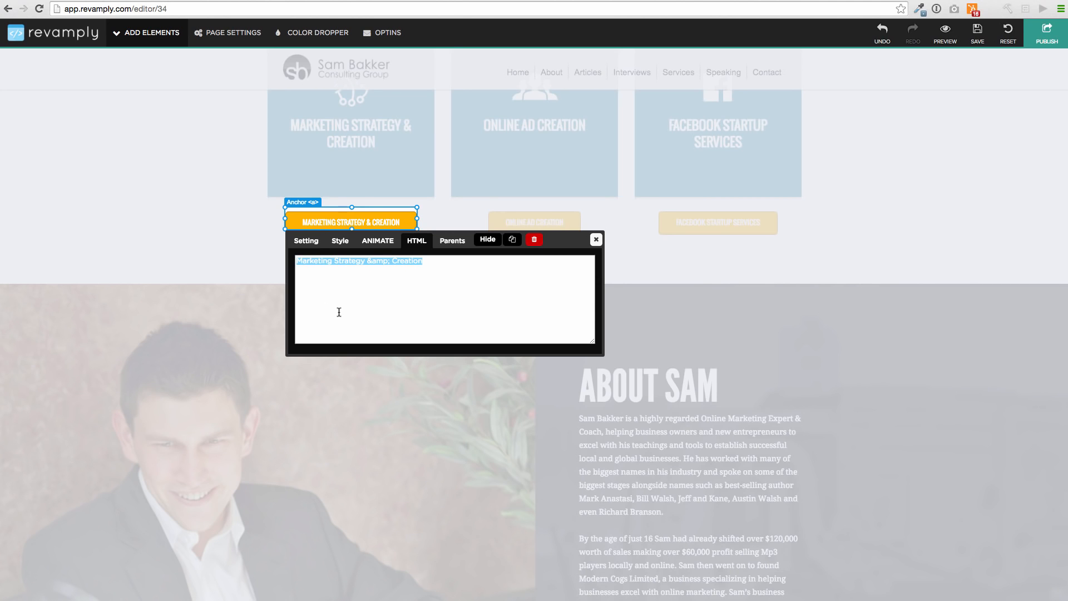
type("How To Make Mo")
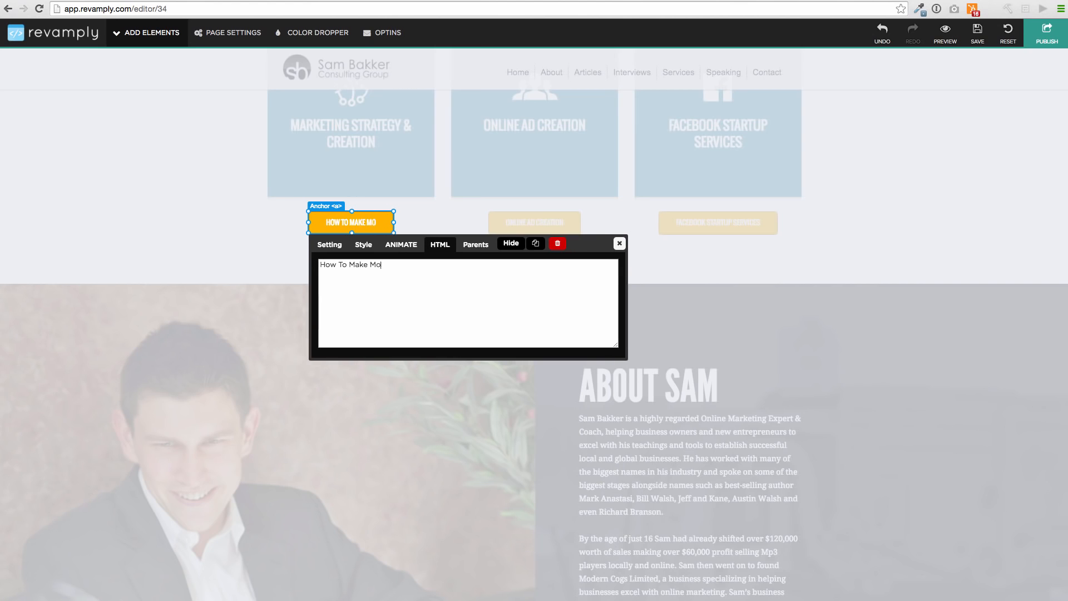
type("ney With ")
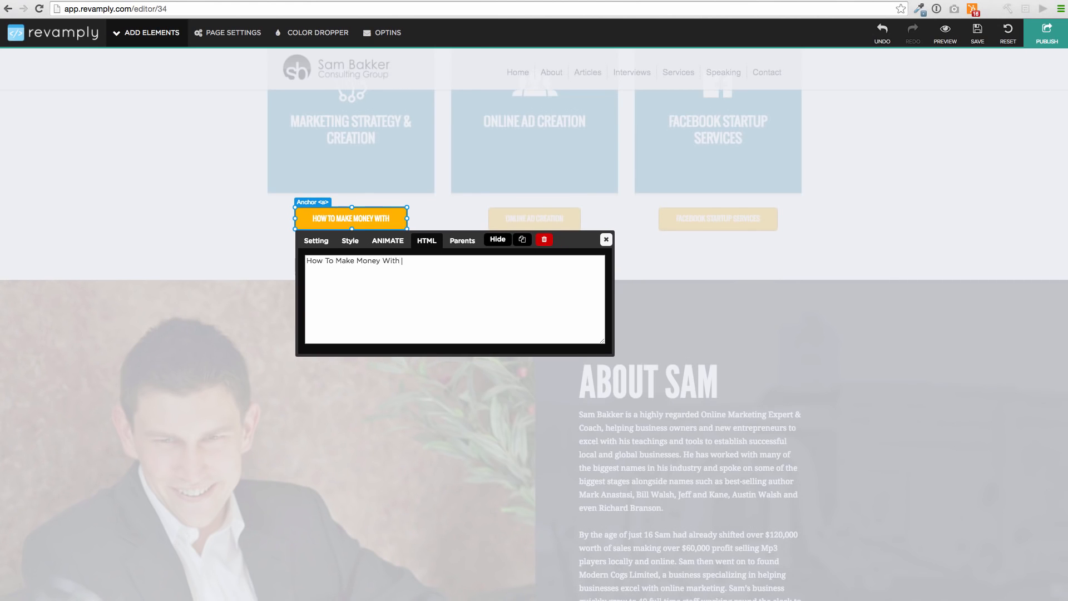
type("facebo")
key("BackSpace")
key("BackSpace")
key("BackSpace")
key("BackSpace")
key("BackSpace")
key("BackSpace")
type("Fa")
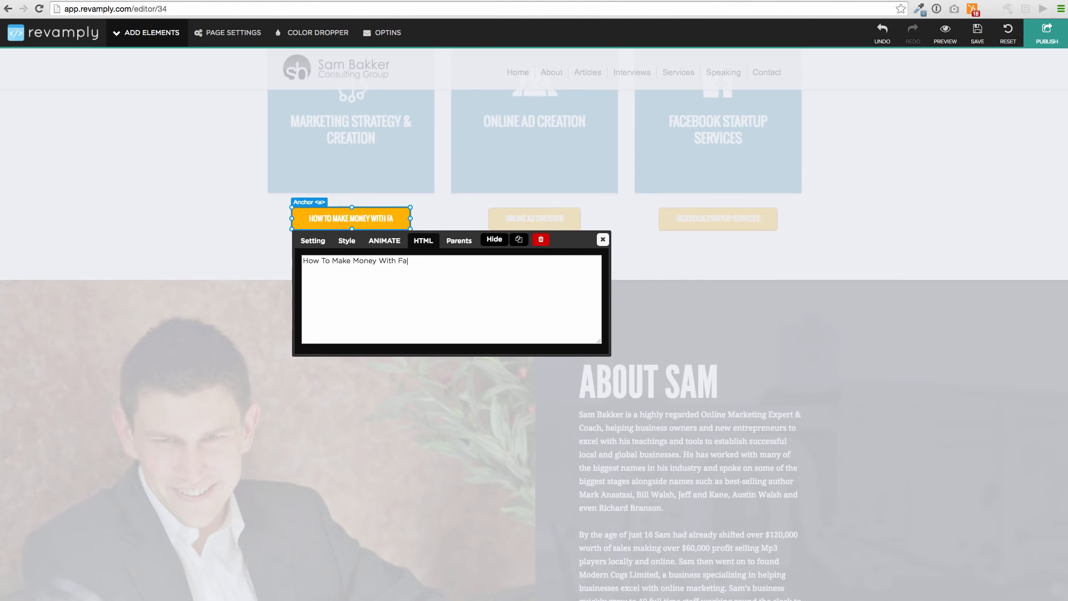
type("cebook")
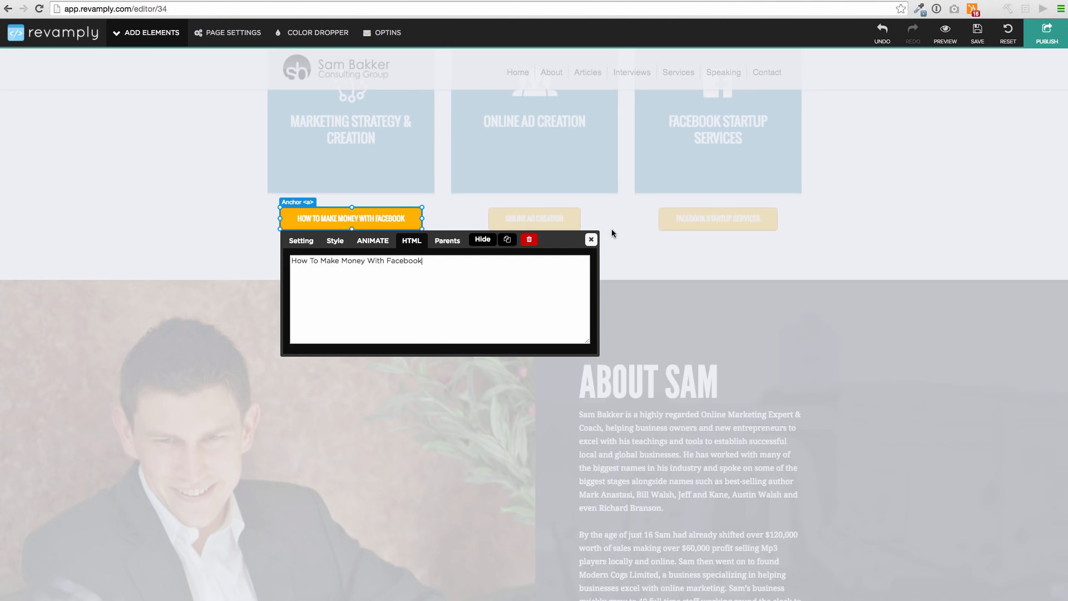
left_click(591, 239)
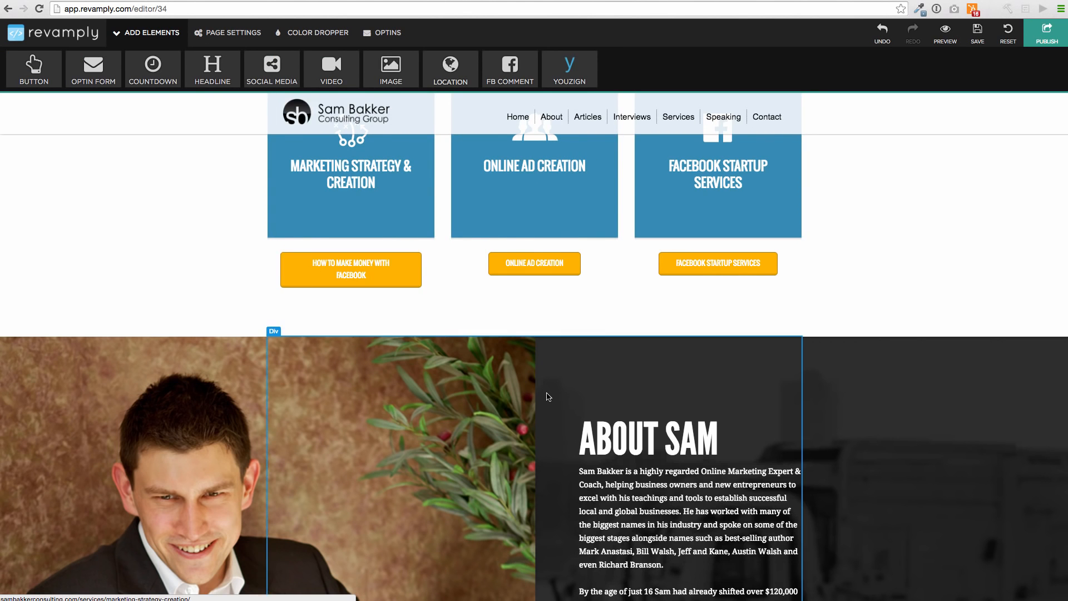
Inspect the style settings of the biography paragraph in the about section
scroll(629, 238, "down", 7)
scroll(629, 238, "up", 3)
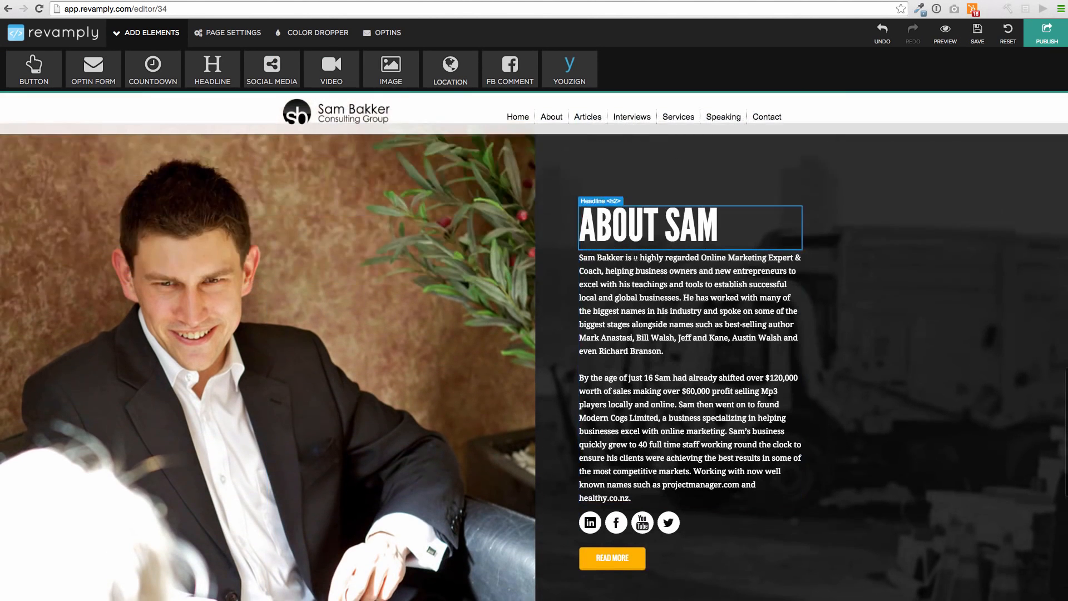
left_click(649, 243)
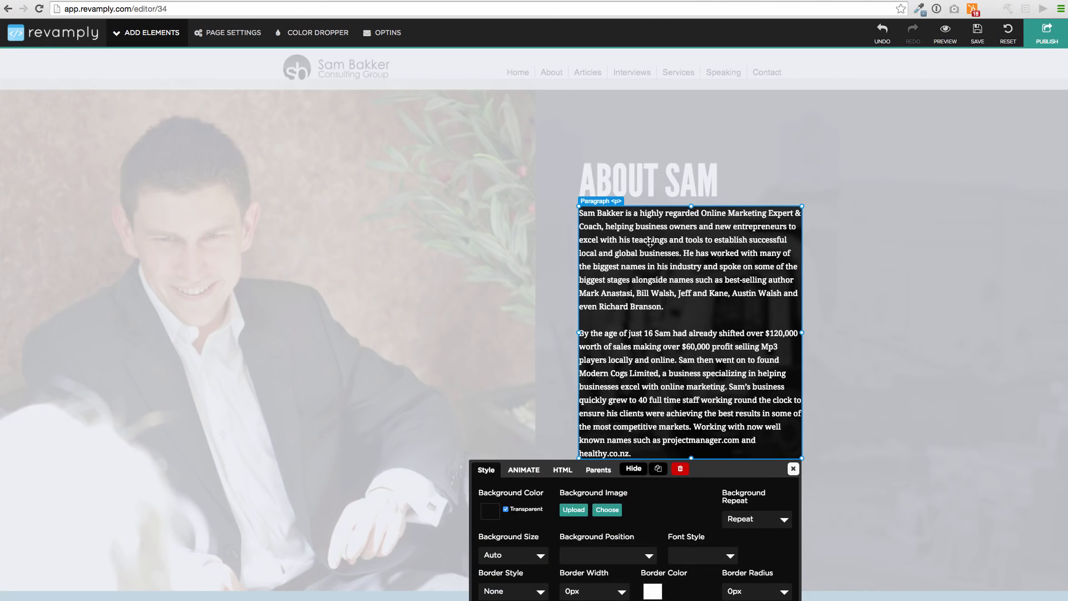
left_click(793, 469)
Inspect the link target of the About item in the page's navigation menu
scroll(359, 345, "up", 4)
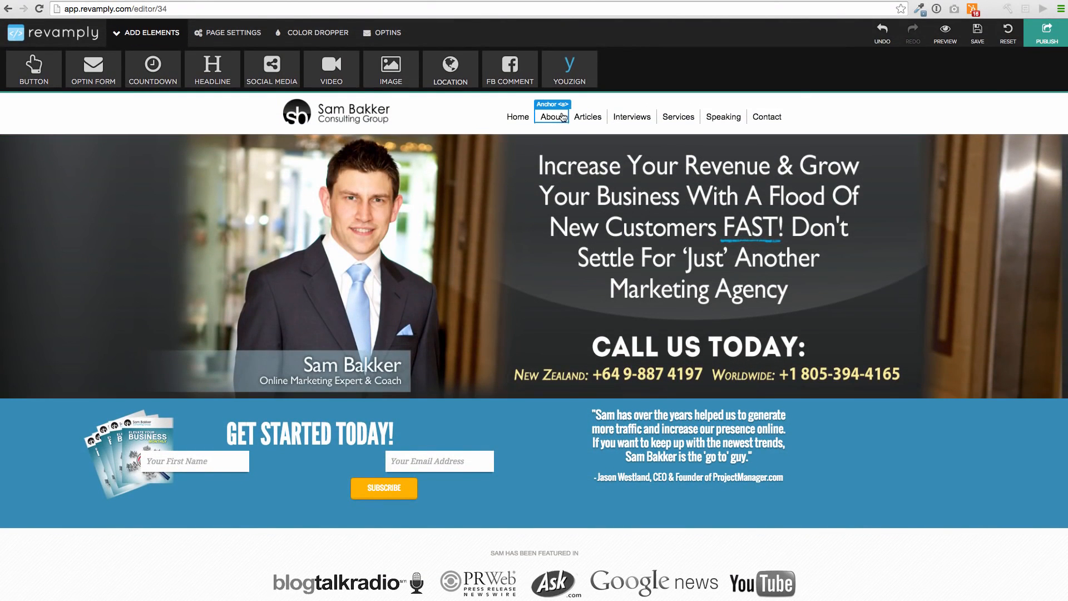
left_click(549, 119)
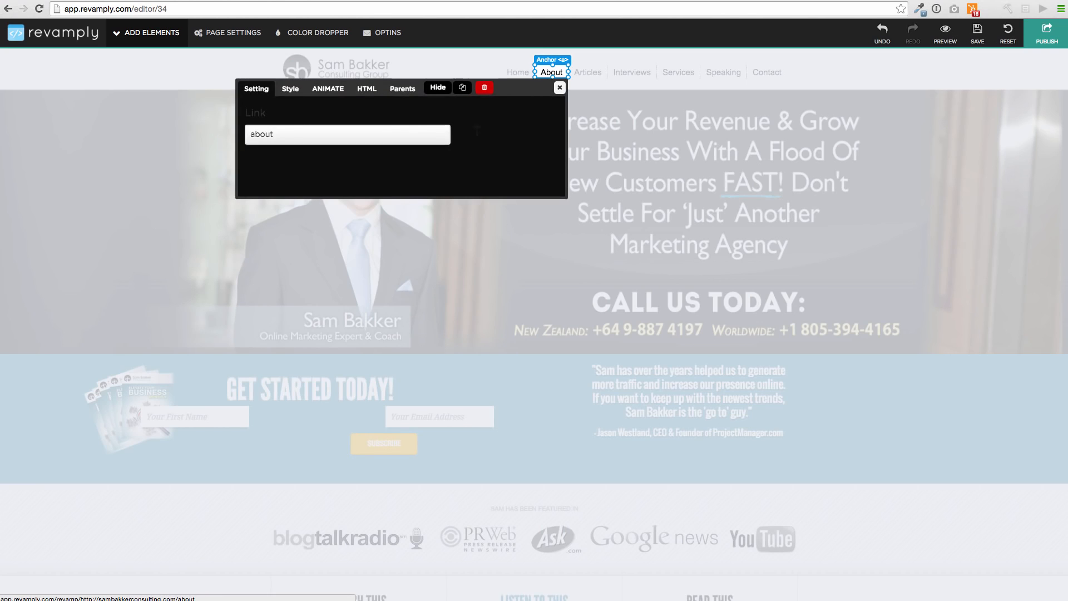
left_click(250, 134)
left_click_drag(251, 134, 287, 137)
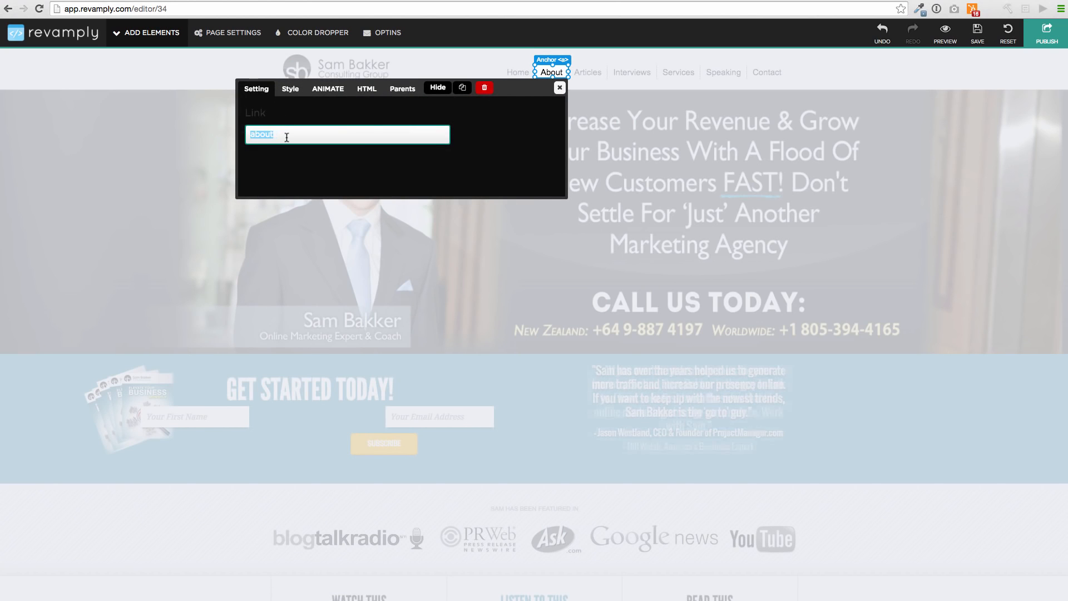
left_click(563, 87)
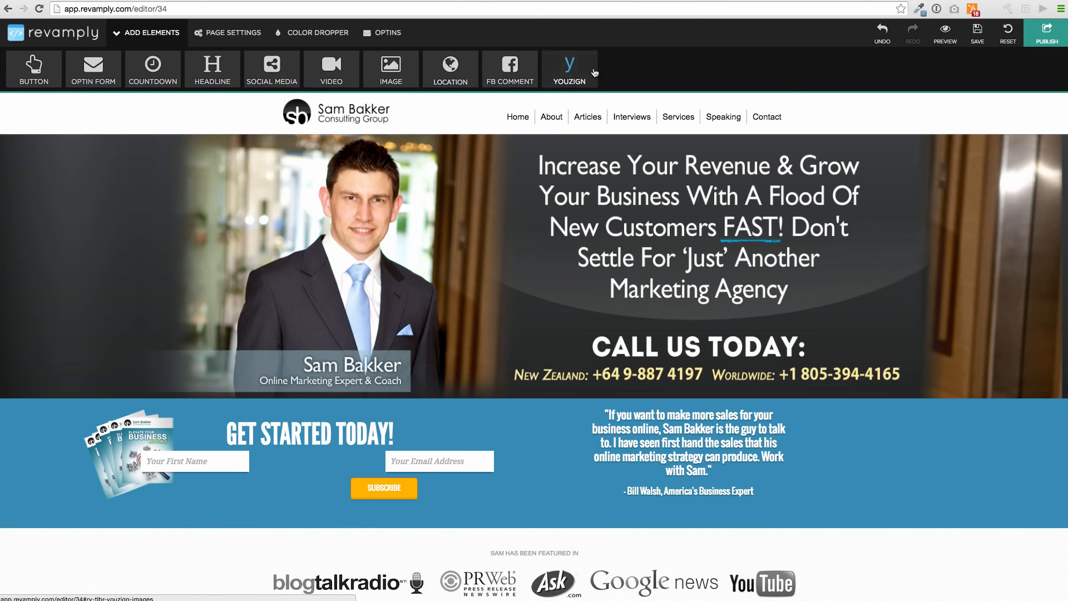
Replace the text of the "Articles" item in the page's navigation menu with "Blog" in its HTML
left_click(590, 116)
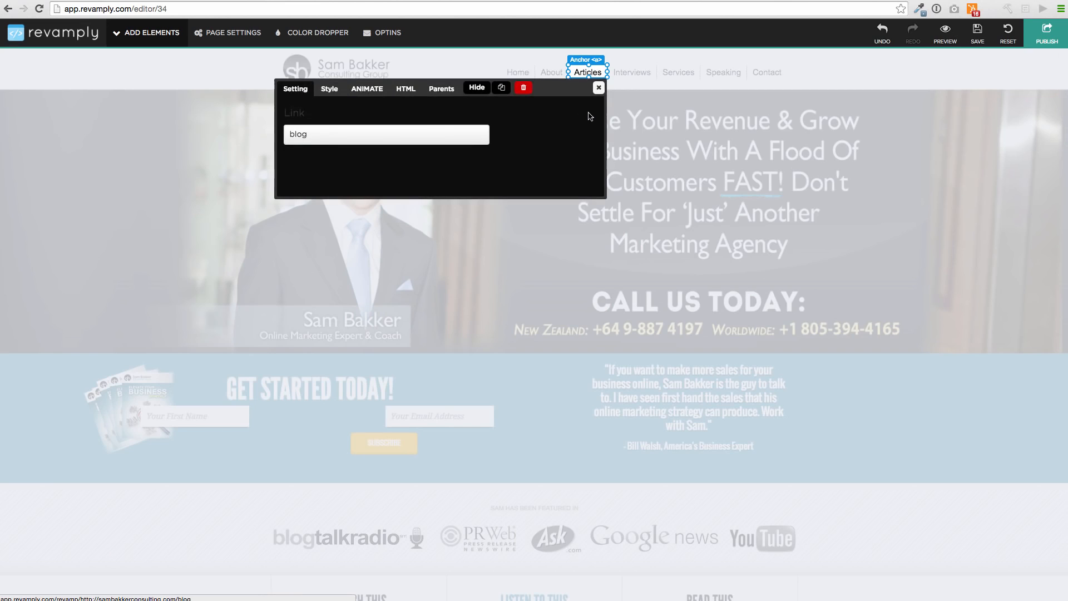
left_click(405, 135)
left_click(406, 92)
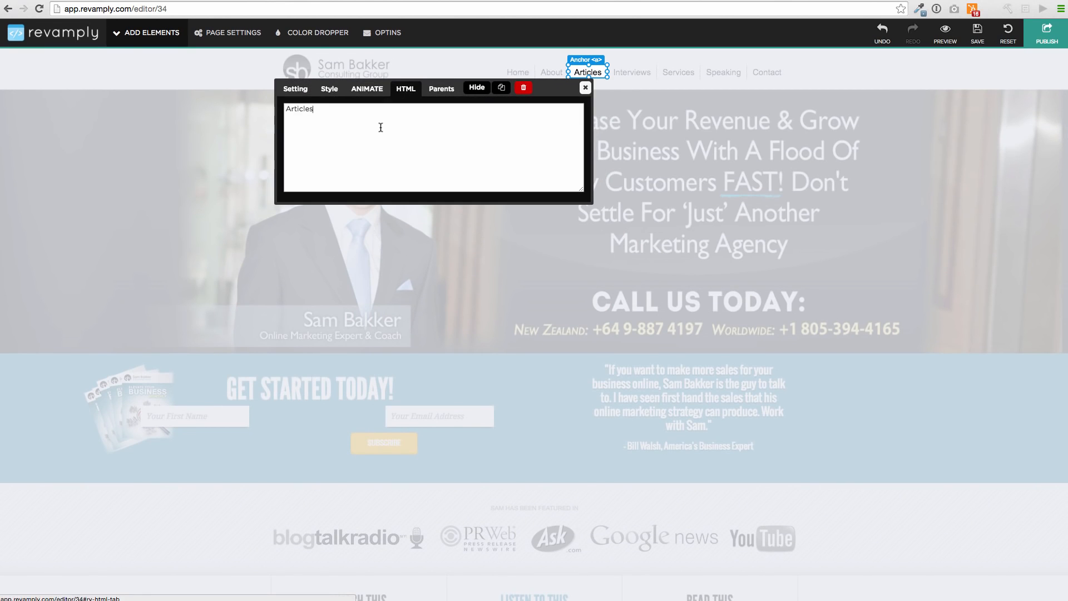
left_click_drag(359, 116, 234, 102)
type("Blog")
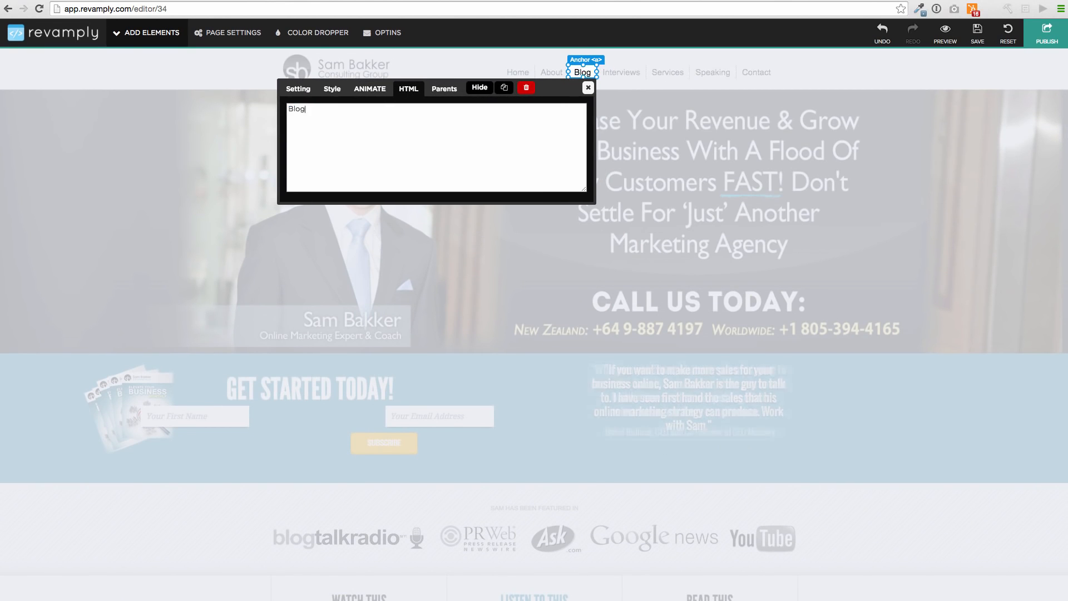
left_click(581, 86)
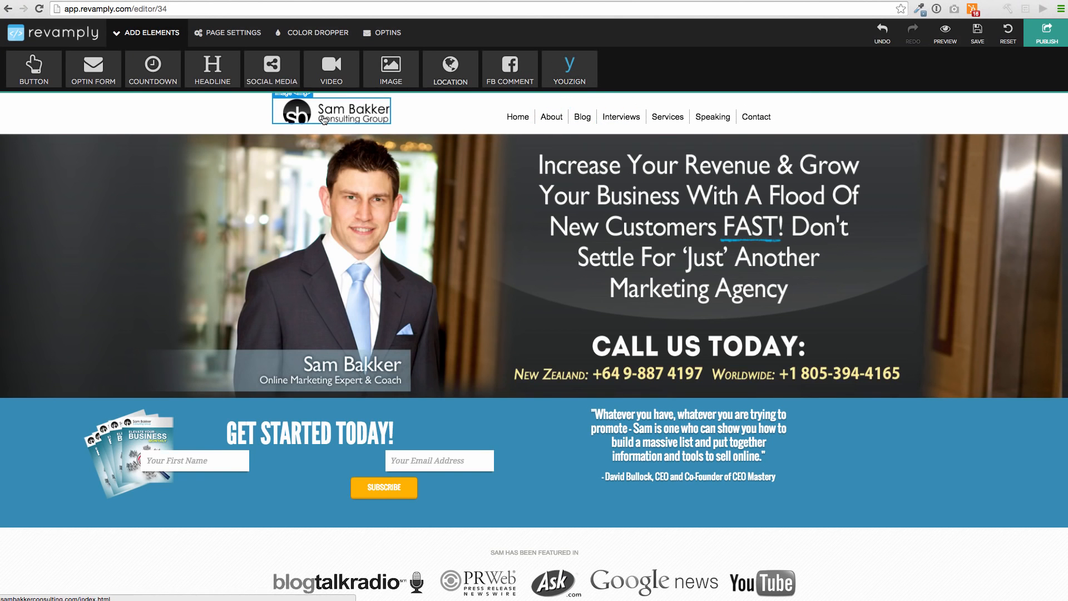
Inspect the HTML text of the testimonial blockquote beside the "Get Started Today!" form
left_click(659, 416)
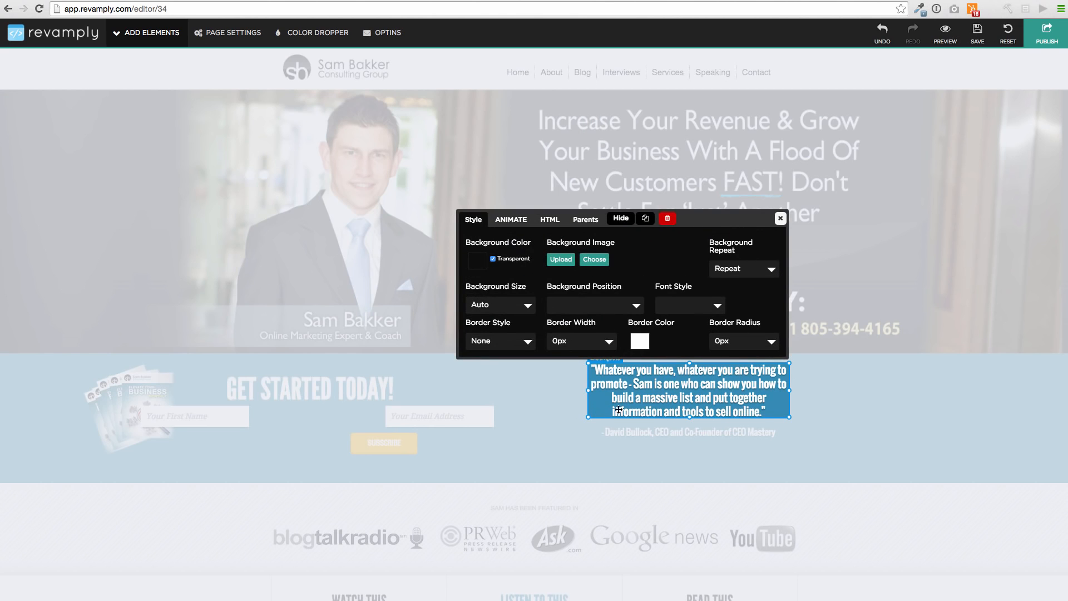
left_click(550, 219)
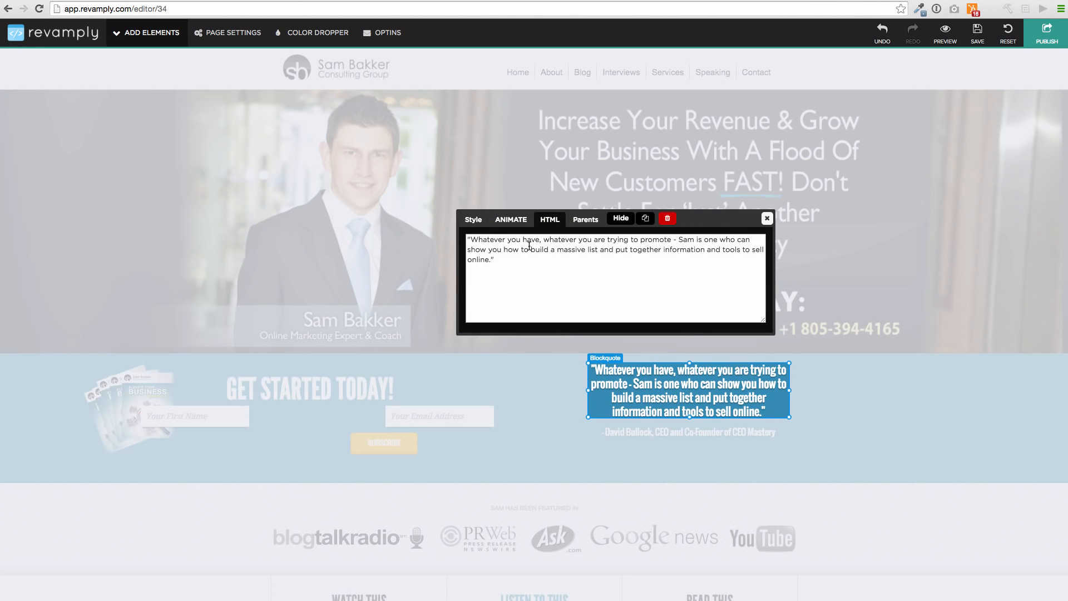
left_click(767, 218)
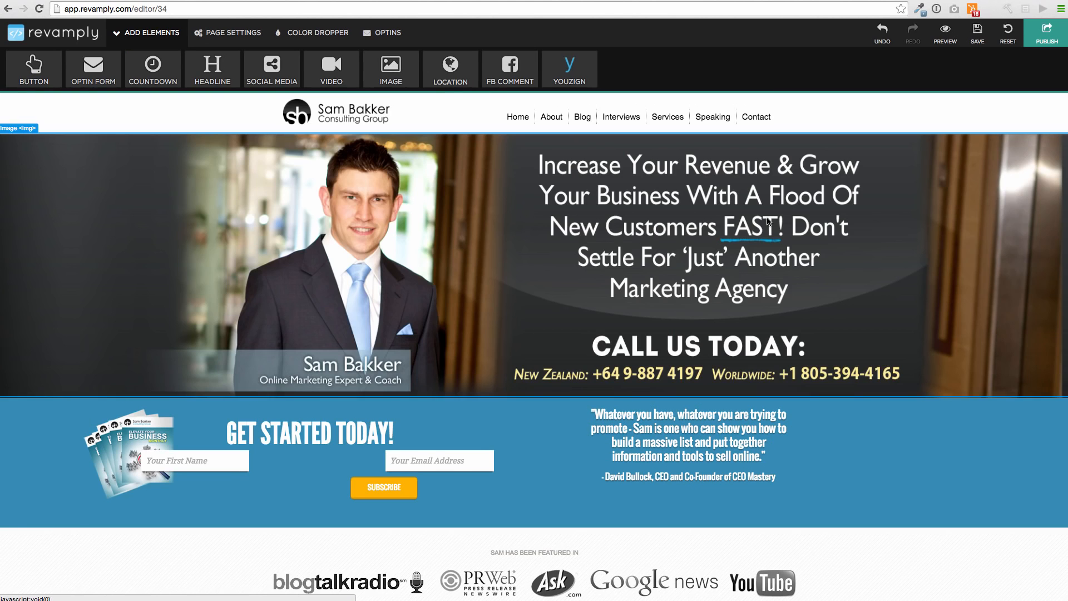
Leave the site editor and return to the dashboard's list of websites
scroll(614, 249, "down", 15)
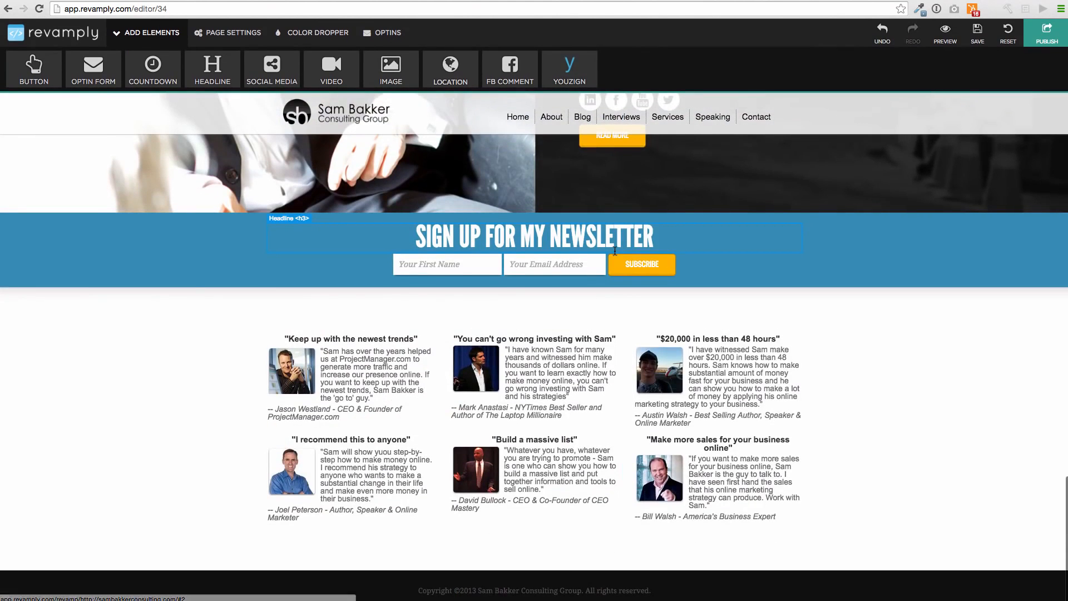
left_click(77, 34)
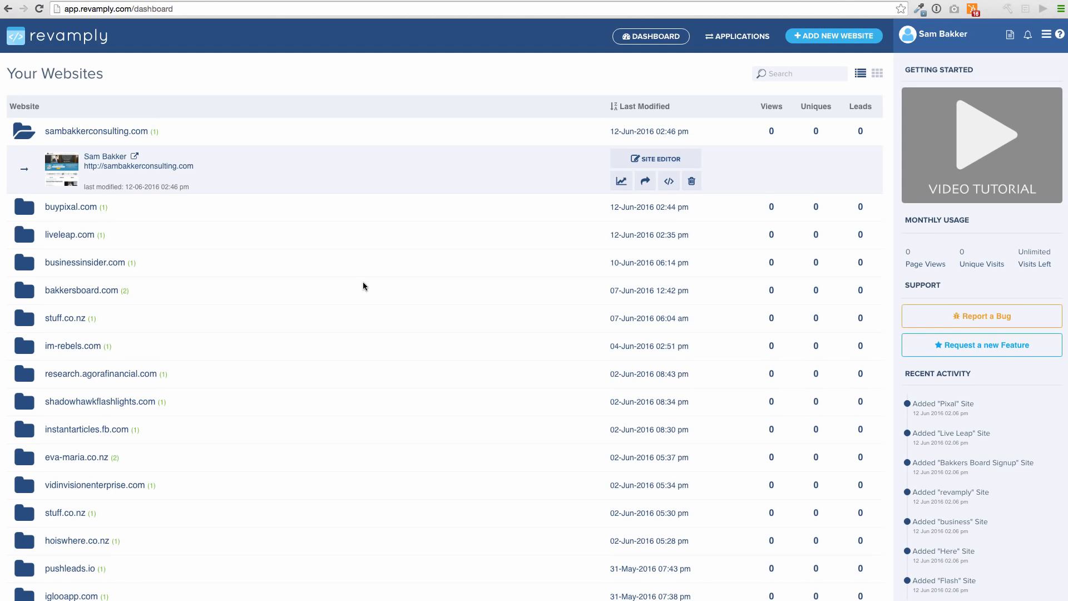
scroll(362, 282, "up", 1)
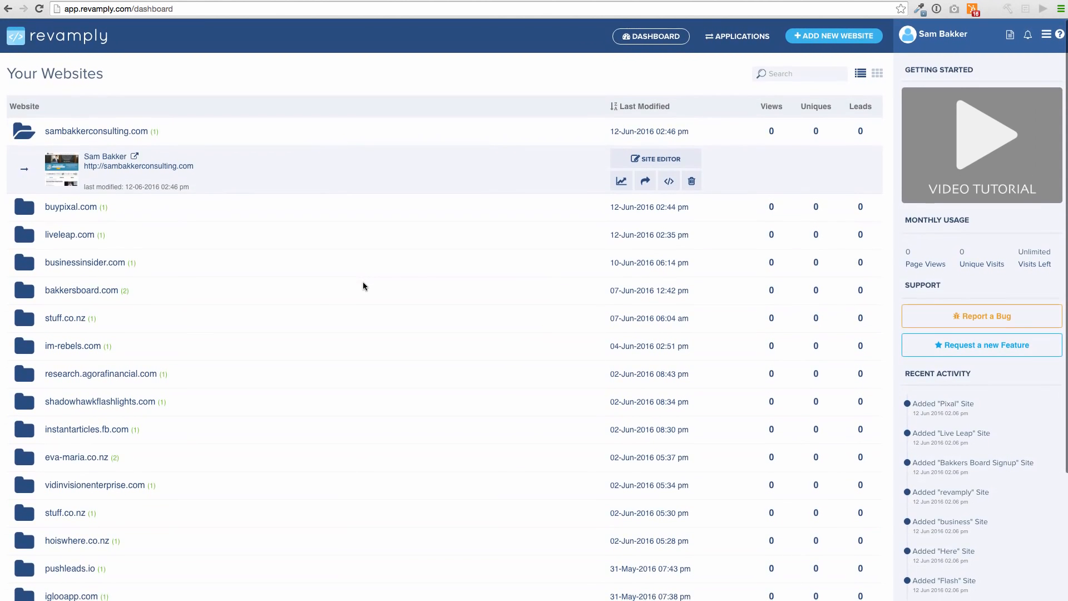